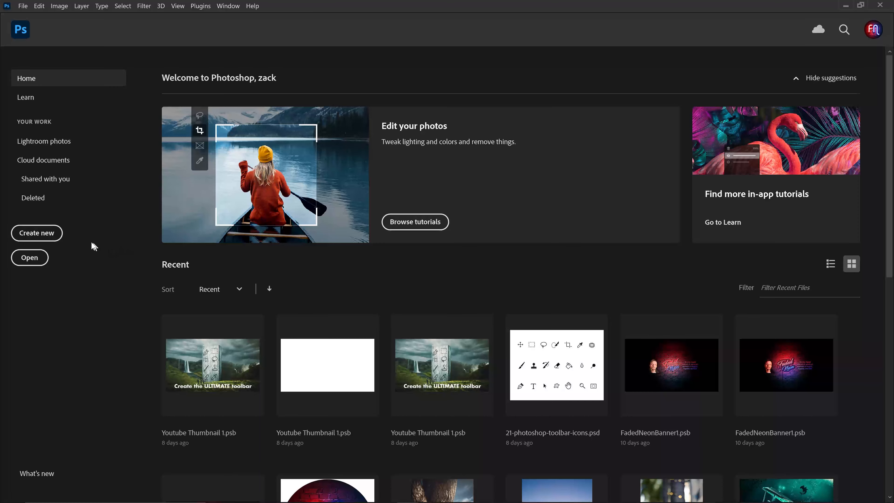
Start a new document, browse the preset categories, and choose the Web Large preset of 1920 x 1080 px.
click(58, 240)
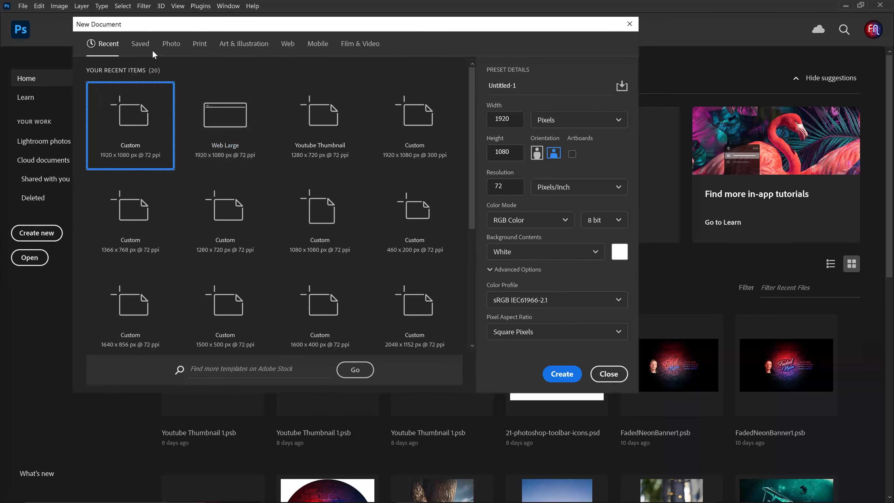
click(147, 46)
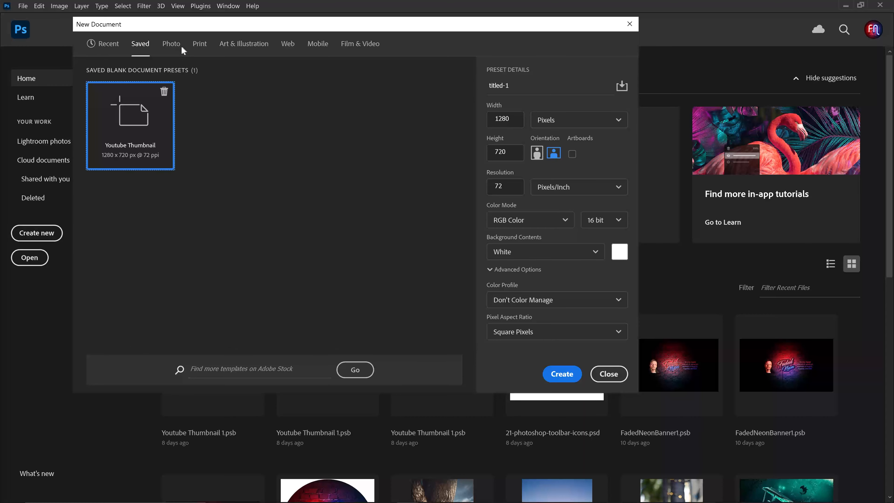
click(175, 48)
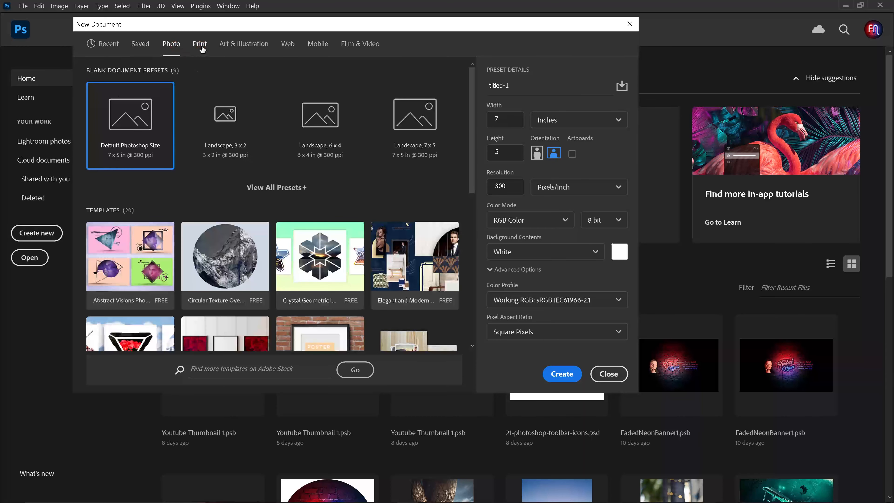
click(202, 49)
click(243, 44)
click(289, 44)
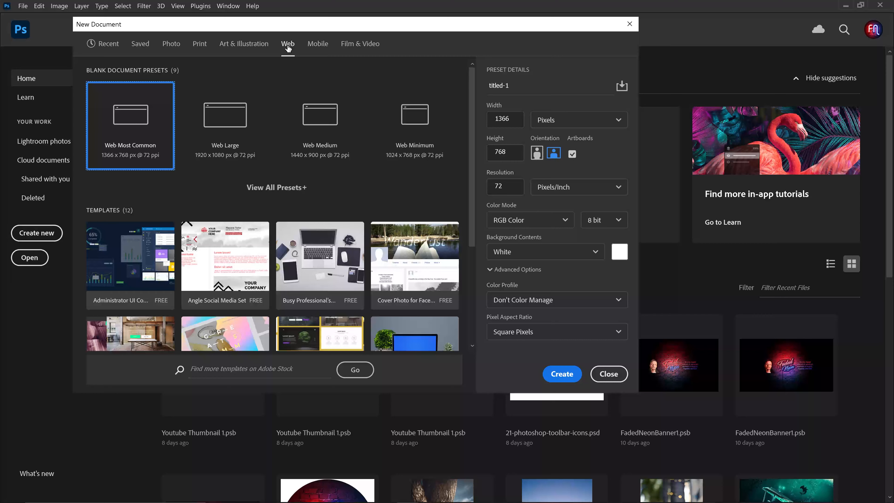
click(246, 119)
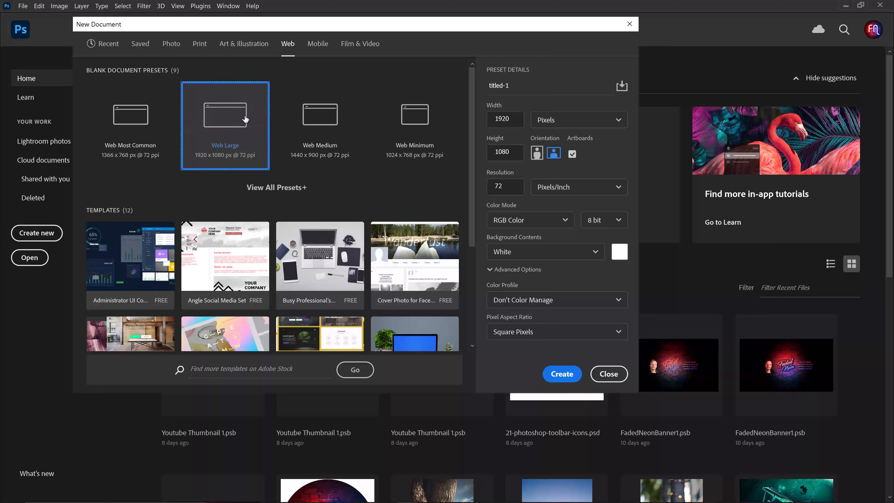
Name the document Welcome, review the width units, and turn off Artboards.
drag(518, 84, 479, 83)
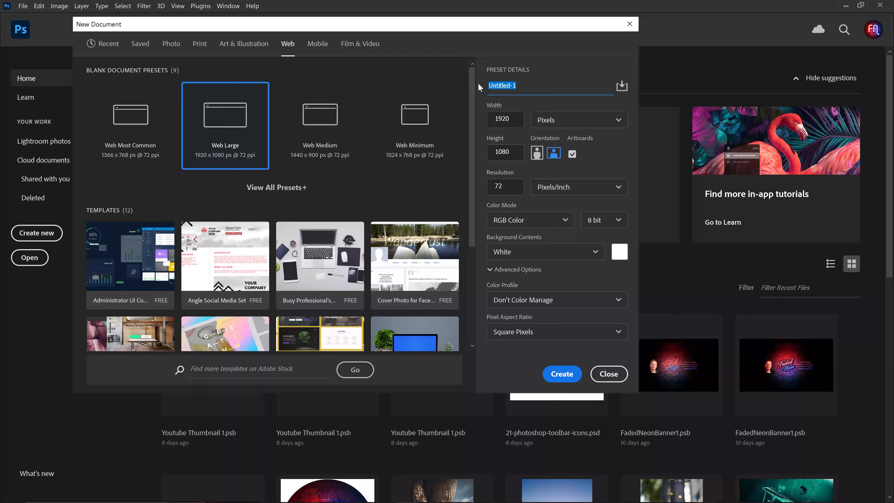
text(Welcome)
click(615, 122)
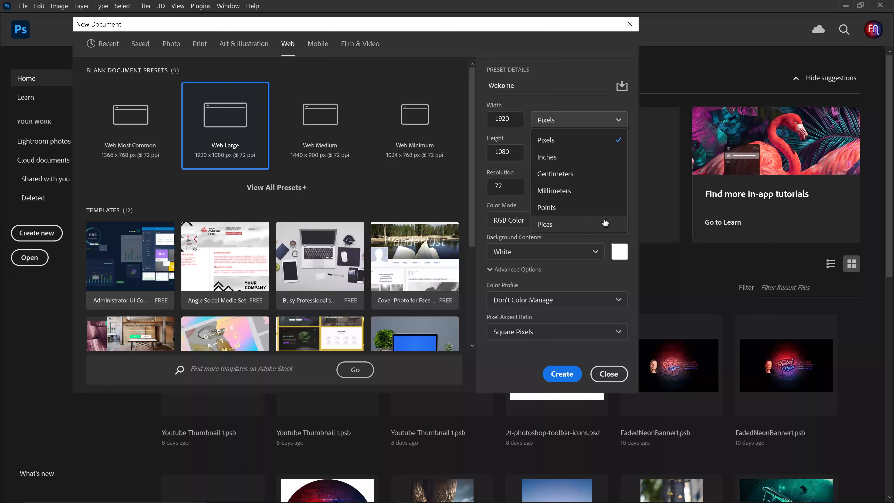
click(600, 142)
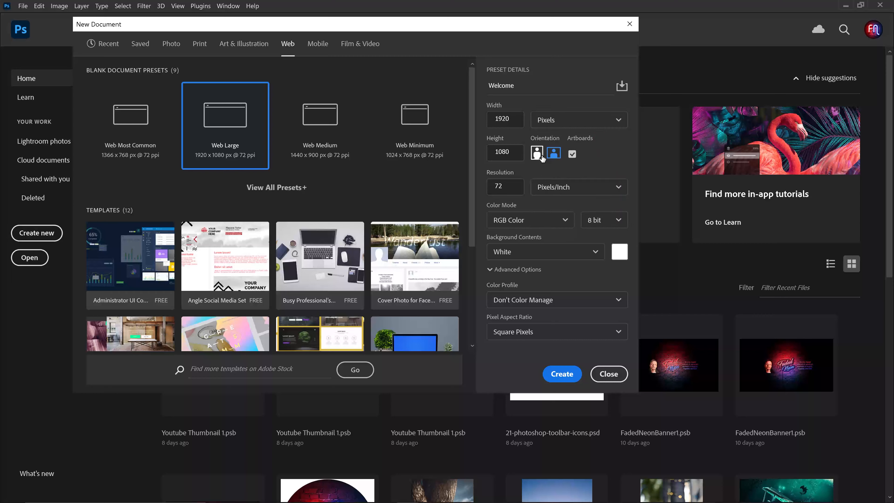
click(572, 155)
Review the resolution unit, color mode, bit depth and background contents options, keeping Pixels/Inch, RGB Color and White.
click(618, 188)
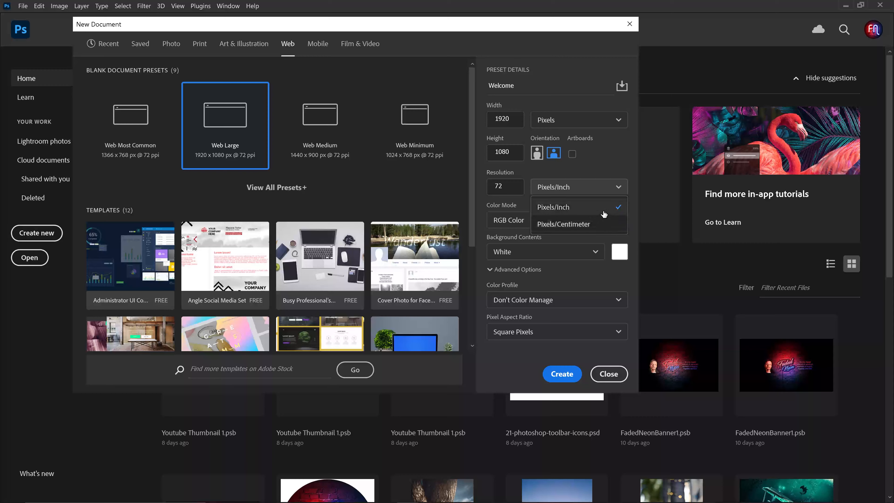
click(606, 188)
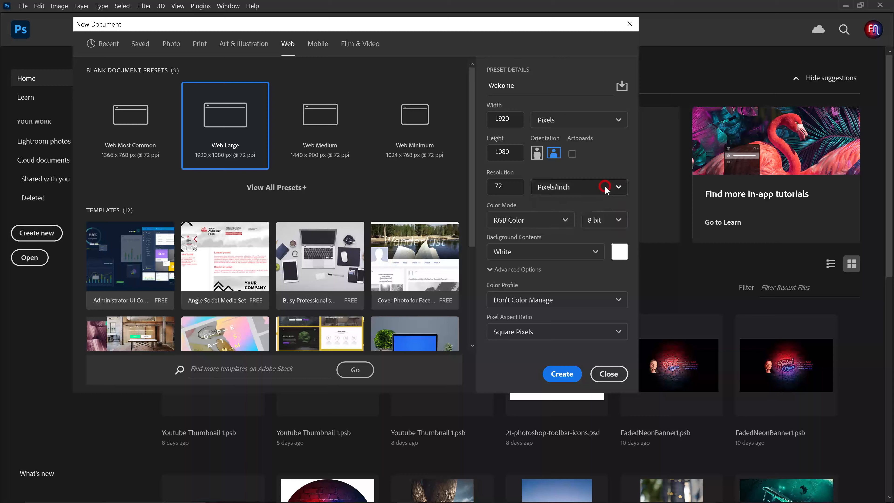
click(560, 220)
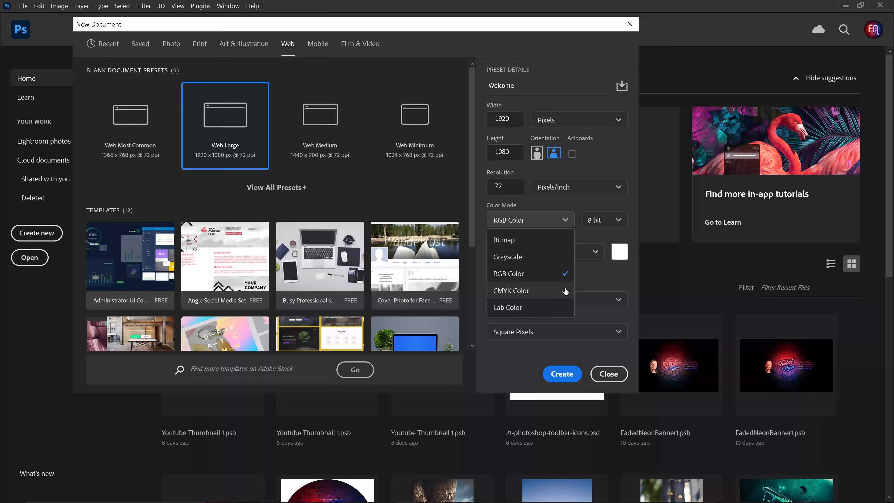
click(559, 274)
click(621, 220)
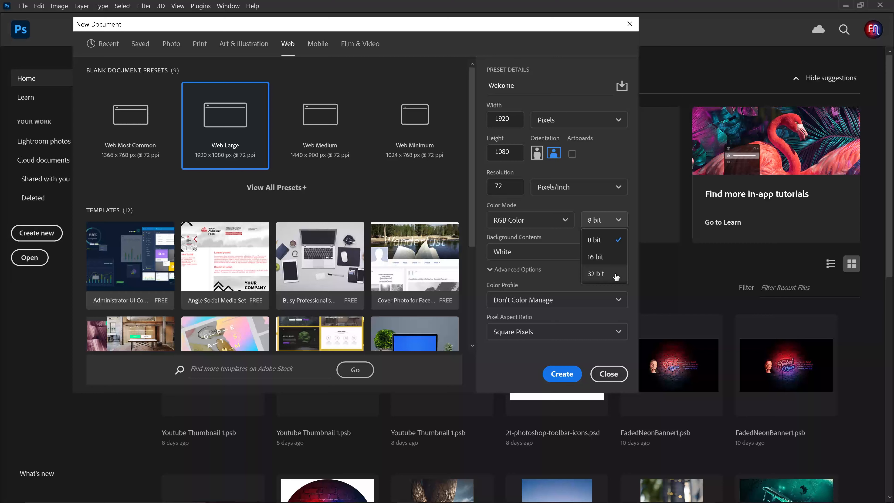
click(568, 253)
click(567, 253)
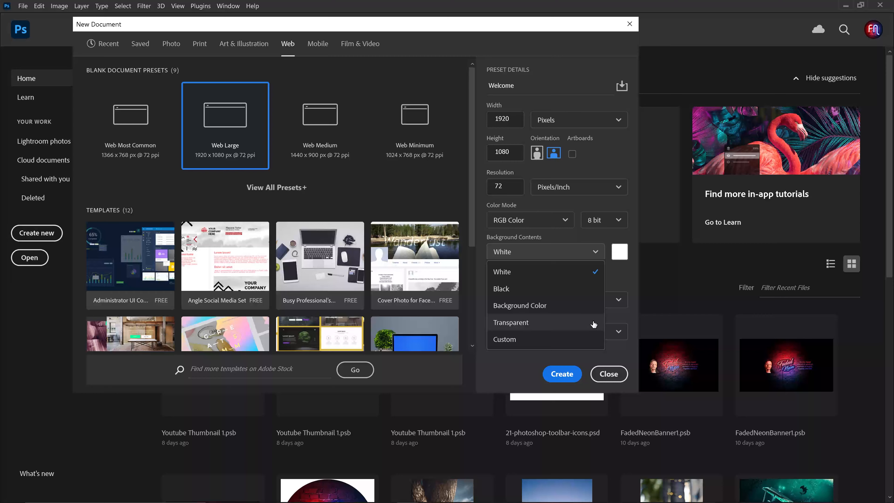
click(617, 276)
Set the color profile to Working RGB: sRGB IEC61966-2.1 and create the document.
click(620, 301)
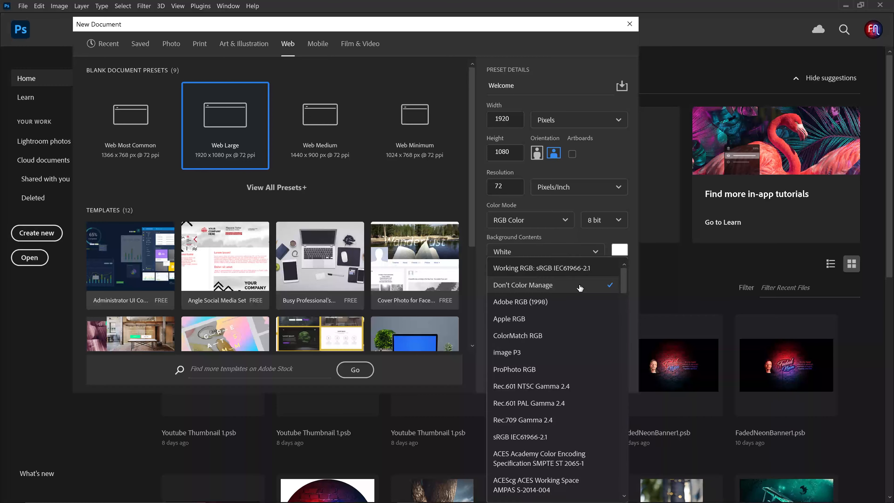
click(566, 270)
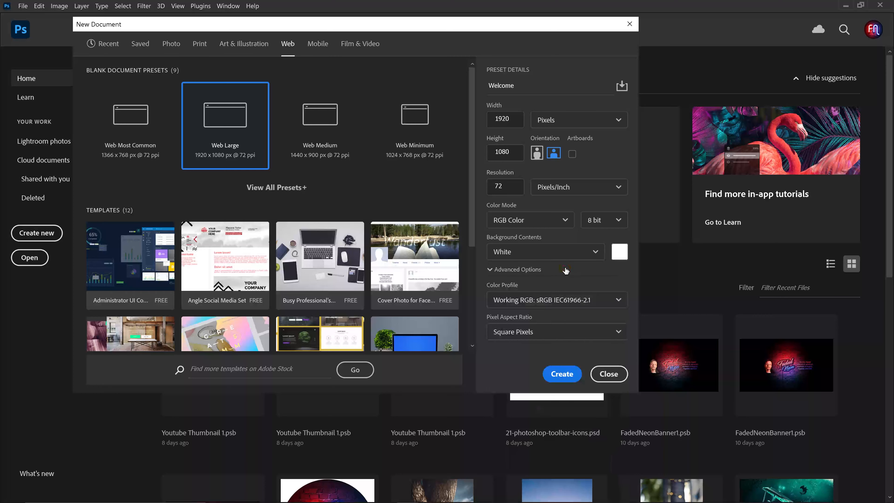
click(560, 331)
click(563, 374)
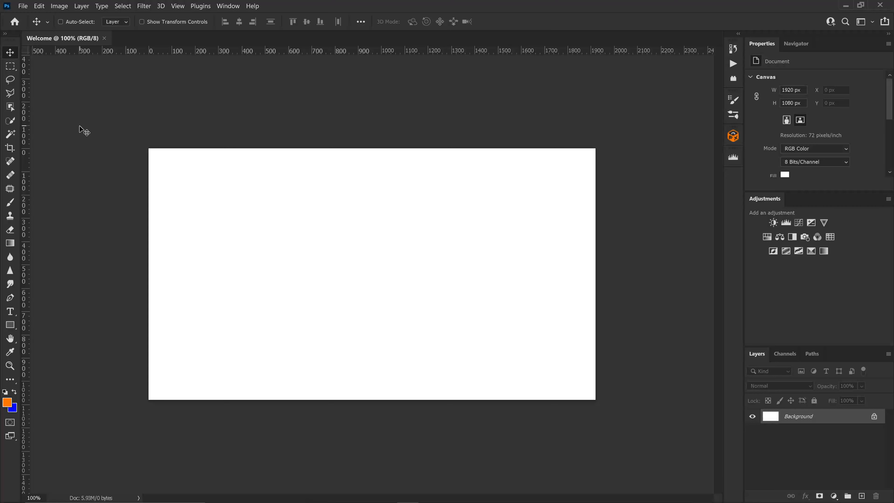
Review the pasteboard color options and the Interface preferences, closing them with OK.
right_click(80, 127)
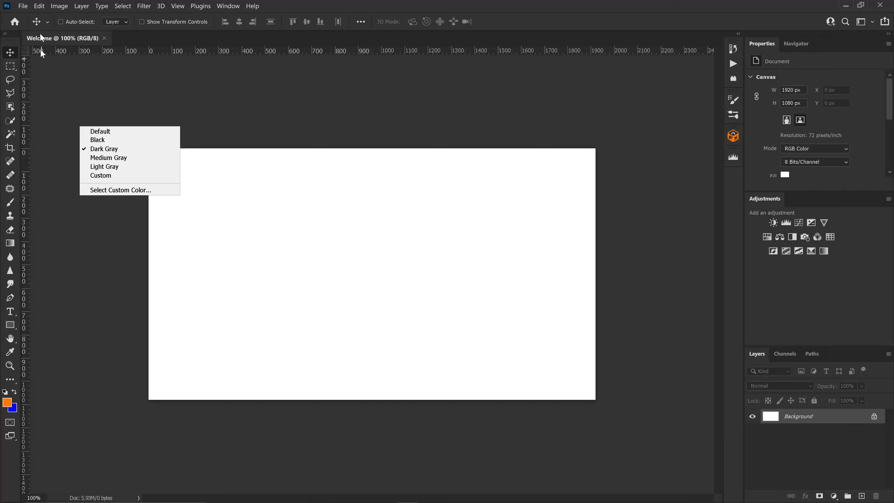
click(39, 3)
click(40, 5)
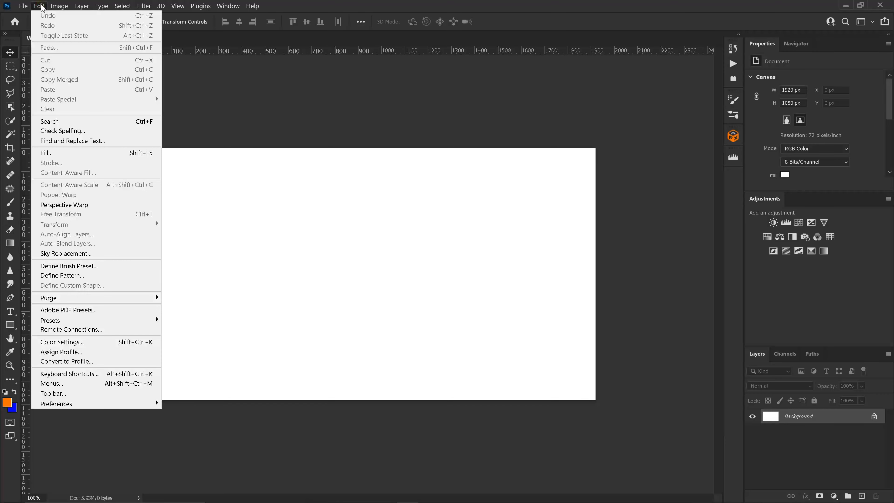
mouse_move(112, 402)
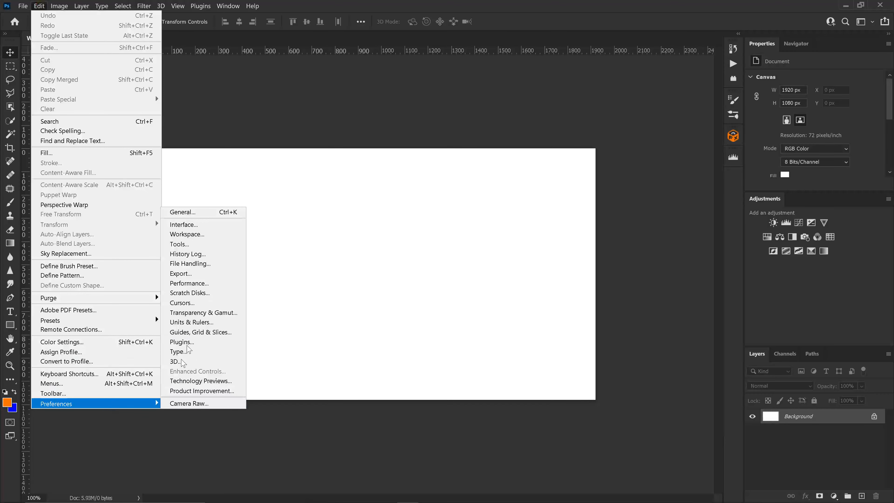
click(209, 231)
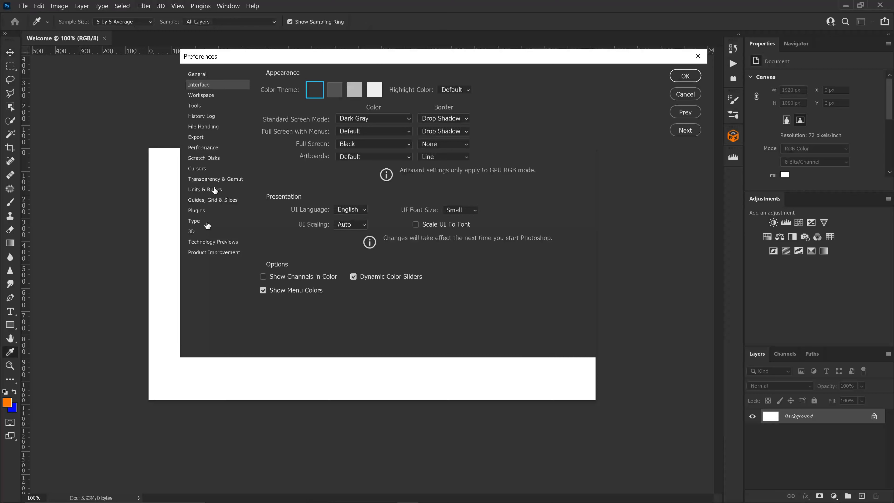
click(679, 74)
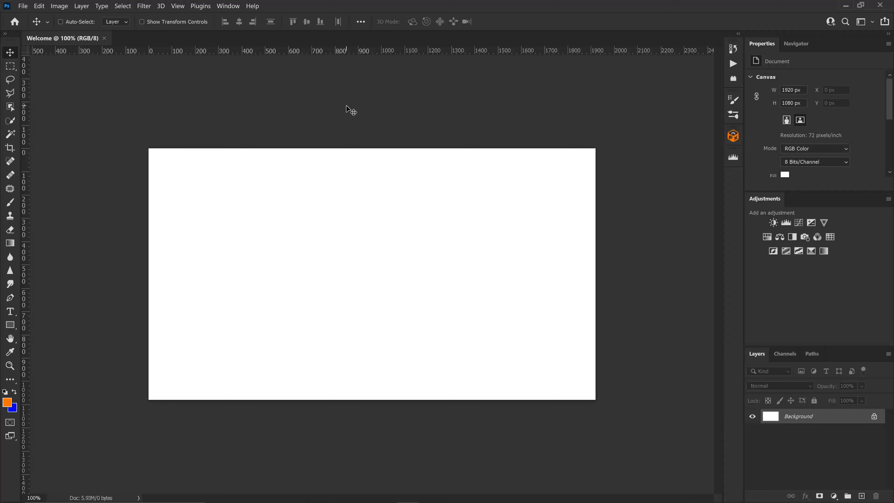
Fit the canvas to the screen with the Zoom tool and switch to the Move tool.
key(z)
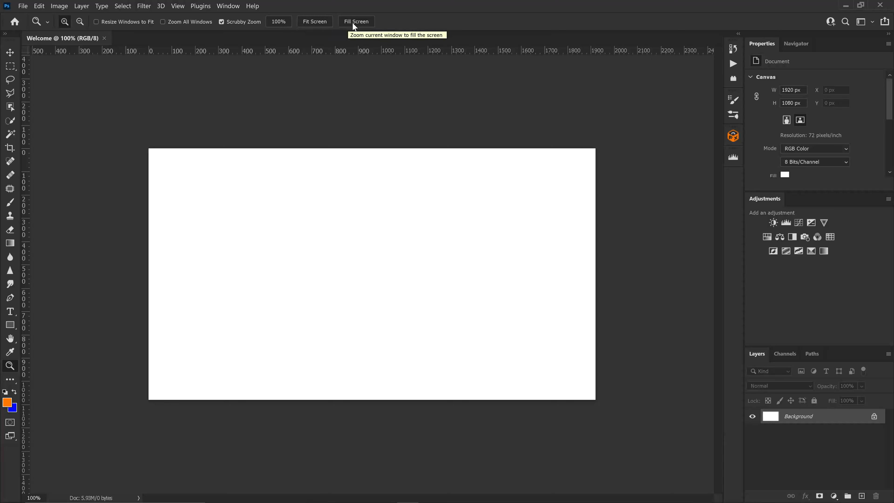
click(315, 22)
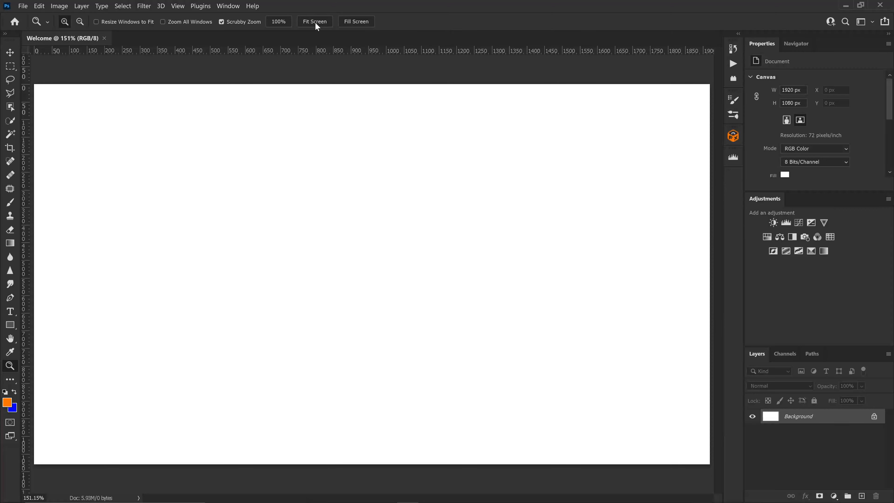
mouse_move(135, 494)
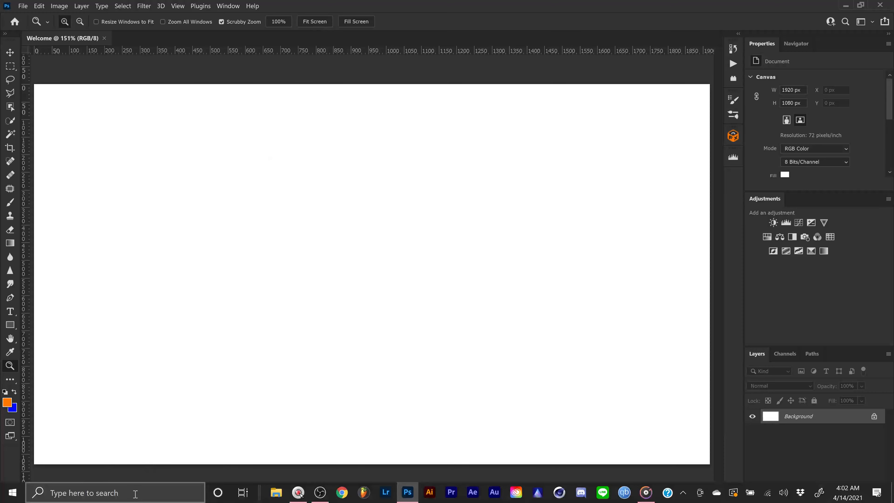
key(v)
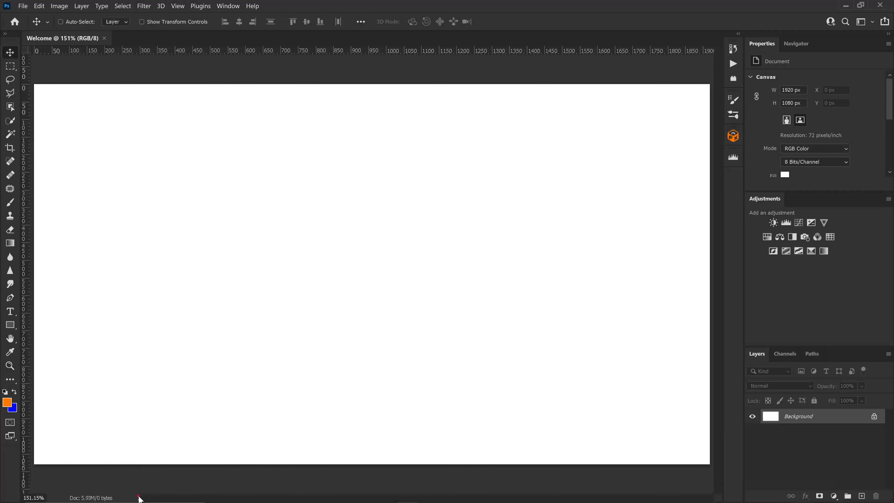
Inspect the status bar display options, the Pen tool and the Customize Toolbar dialog without changes.
click(139, 498)
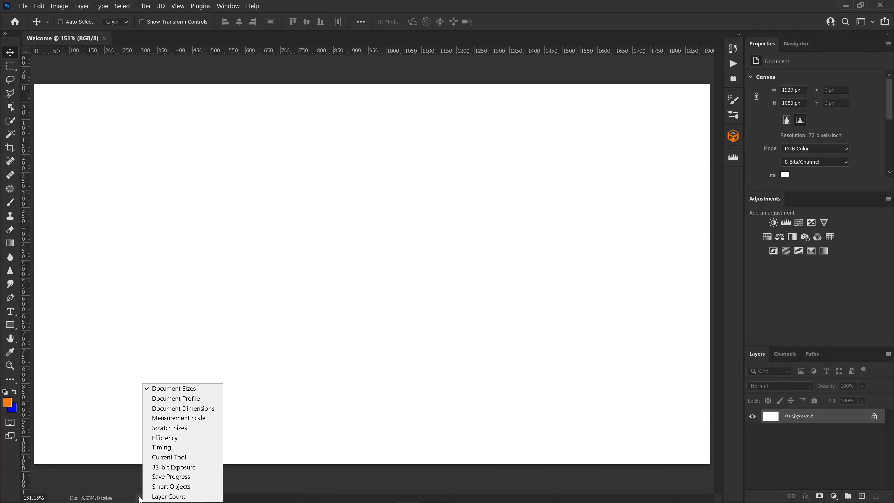
click(15, 467)
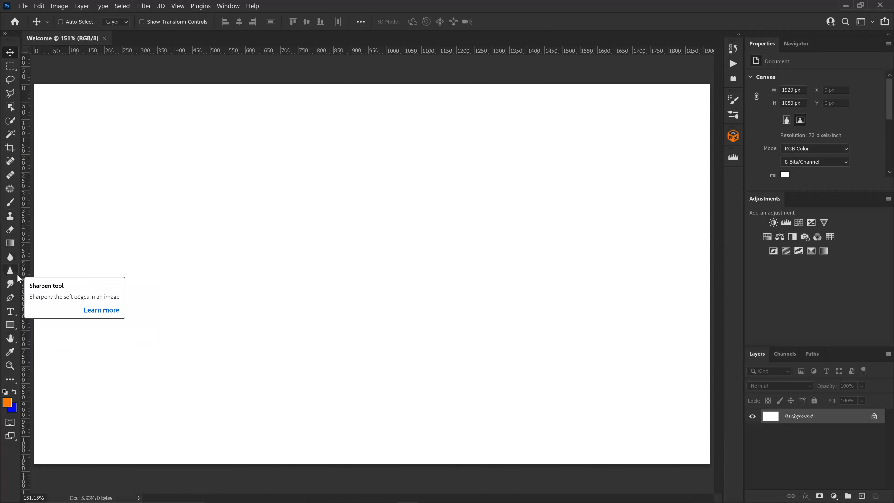
click(14, 297)
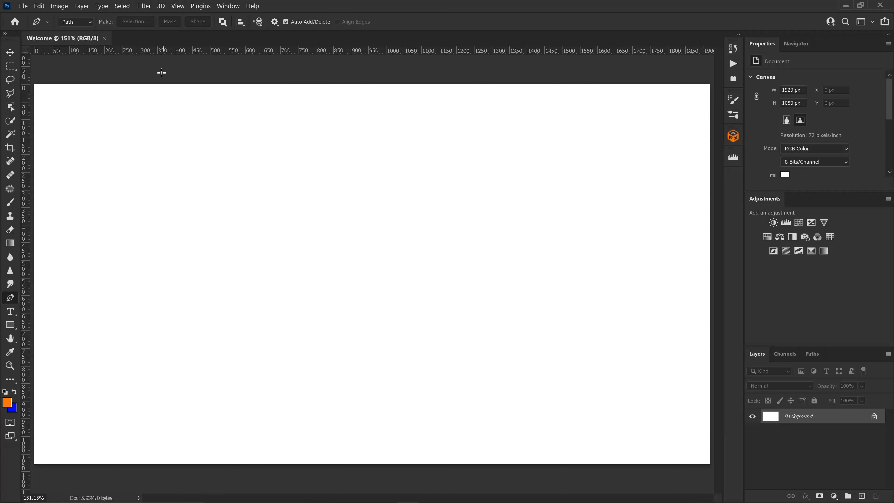
click(10, 381)
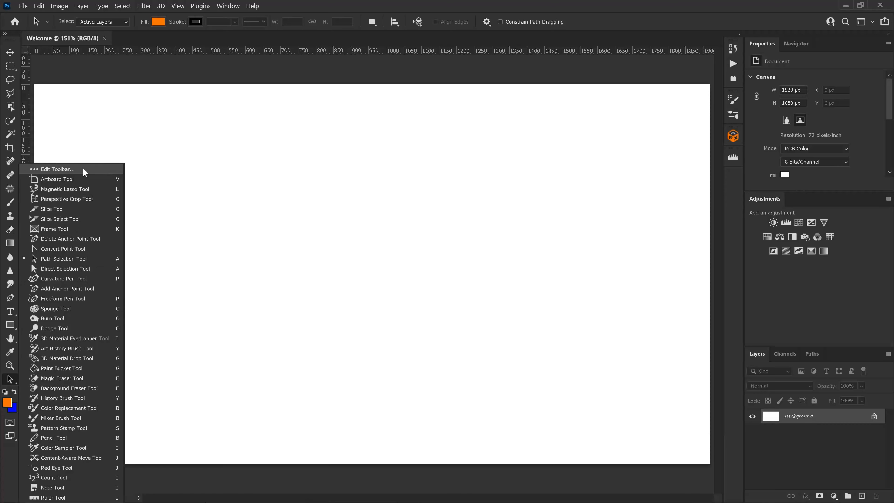
click(58, 169)
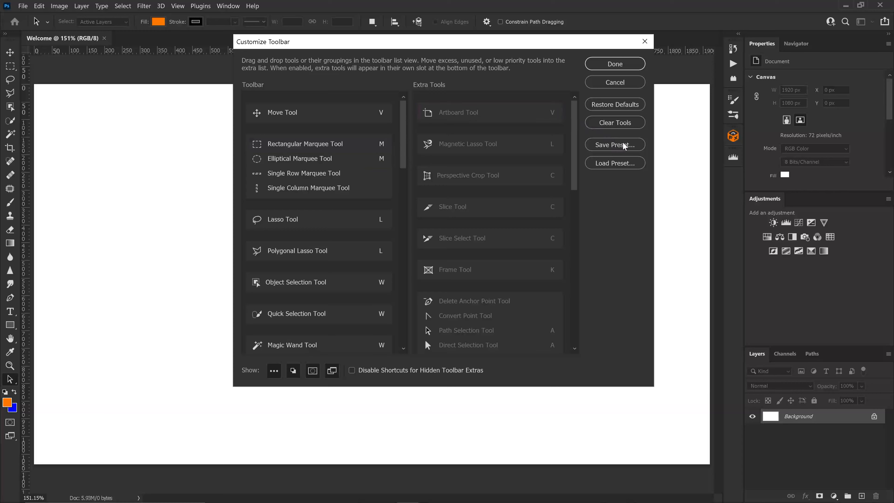
click(614, 64)
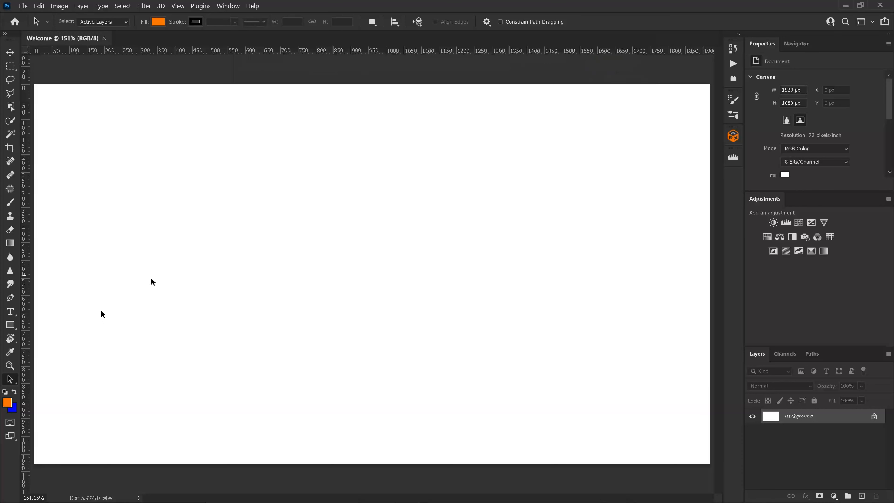
Select the Rectangle tool and set the foreground color to red cb0707.
click(16, 329)
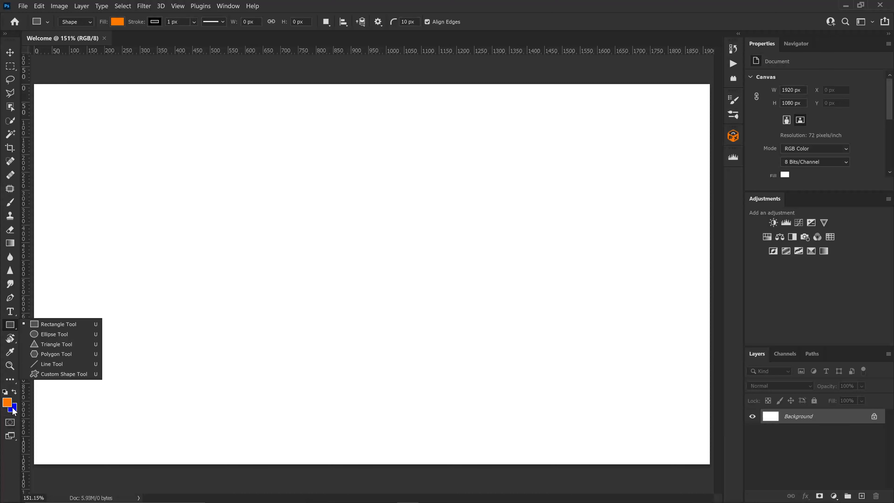
click(7, 402)
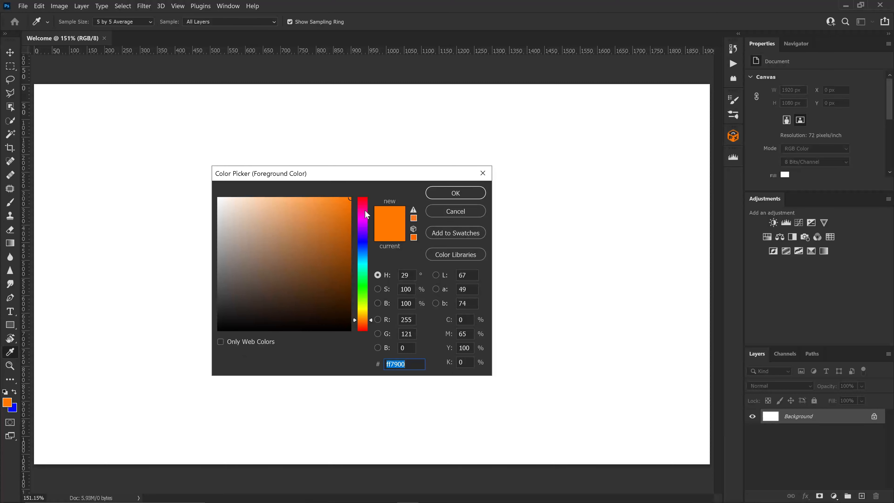
mouse_move(292, 275)
mouse_down()
mouse_move(338, 219)
mouse_move(366, 212)
mouse_move(366, 190)
mouse_up()
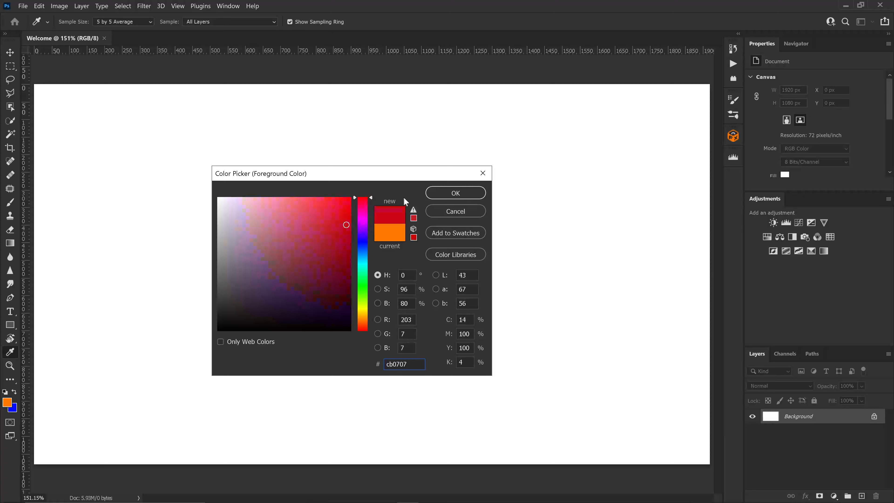
click(455, 196)
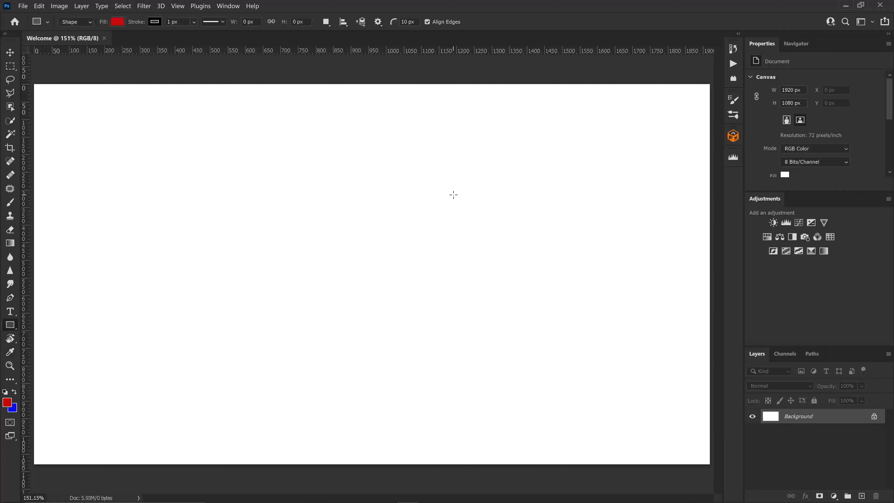
key(x)
key(x)
key(x)
key(x)
Browse the File, Edit, Image, 3D and View menus, including the Snap To options, without choosing anything.
click(24, 6)
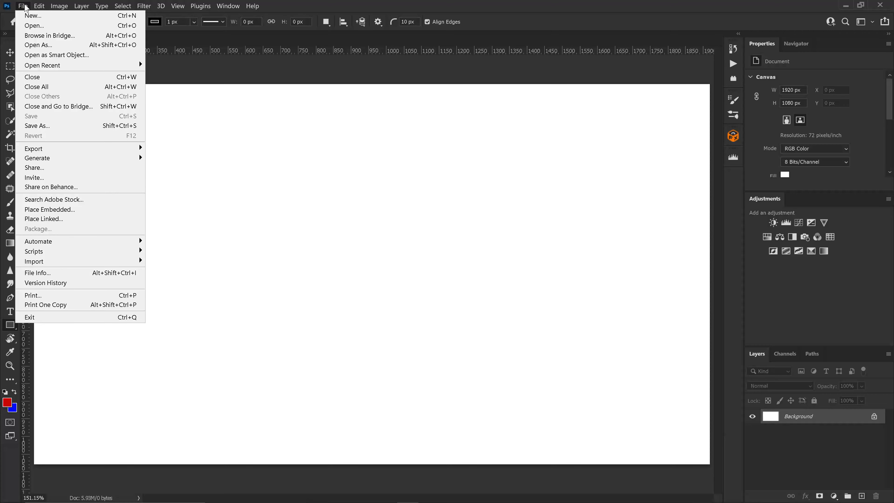
mouse_move(44, 7)
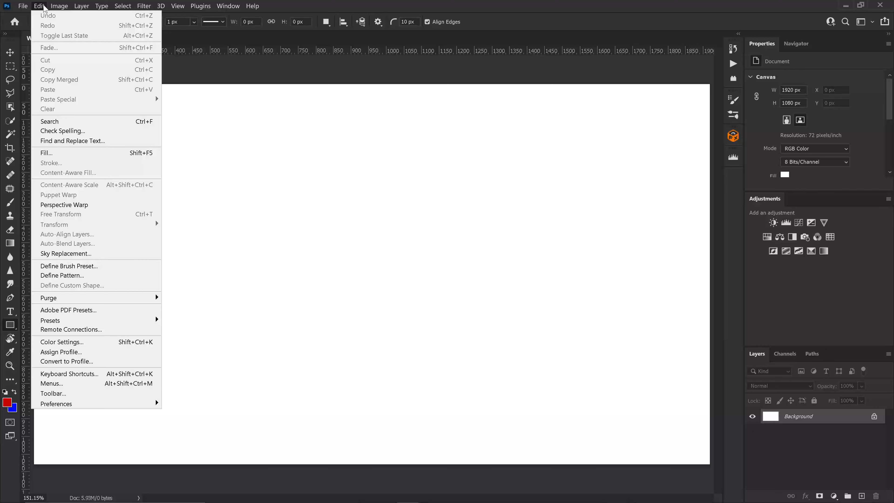
click(44, 7)
click(57, 7)
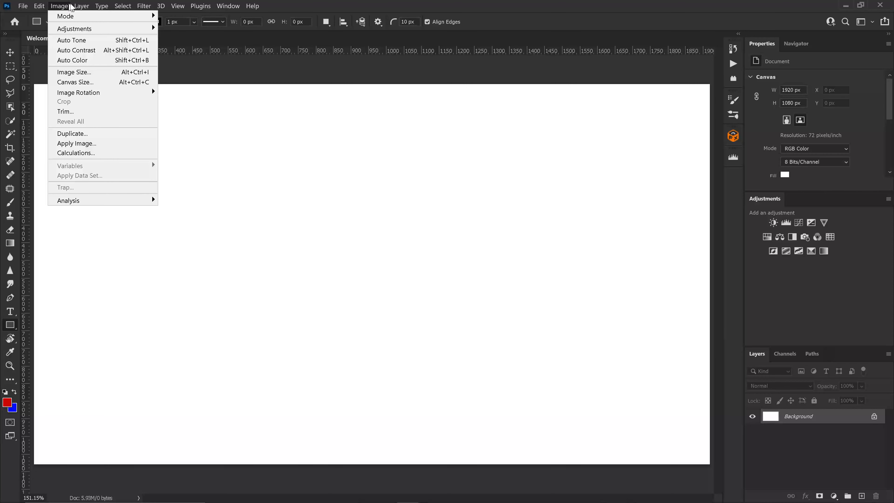
mouse_move(82, 7)
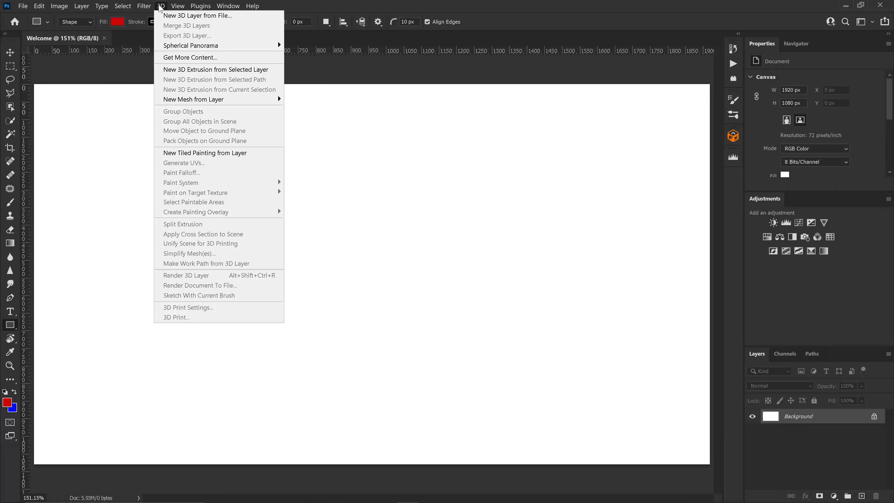
mouse_move(179, 7)
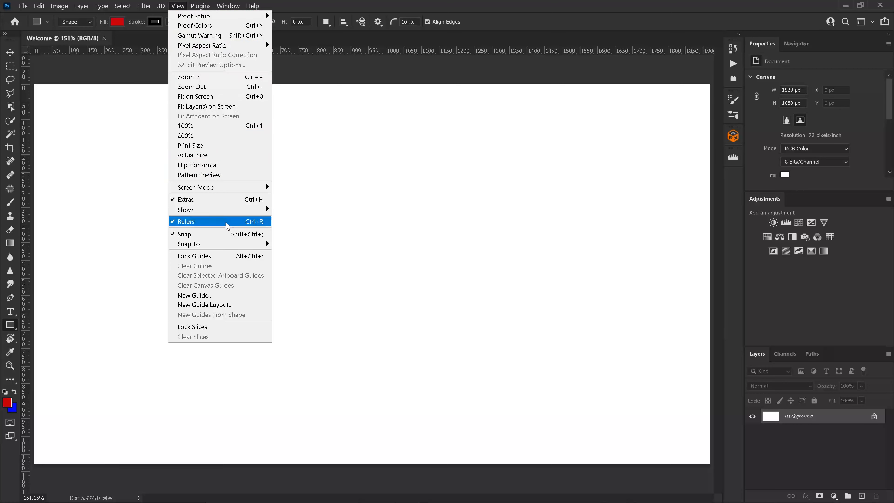
mouse_move(232, 246)
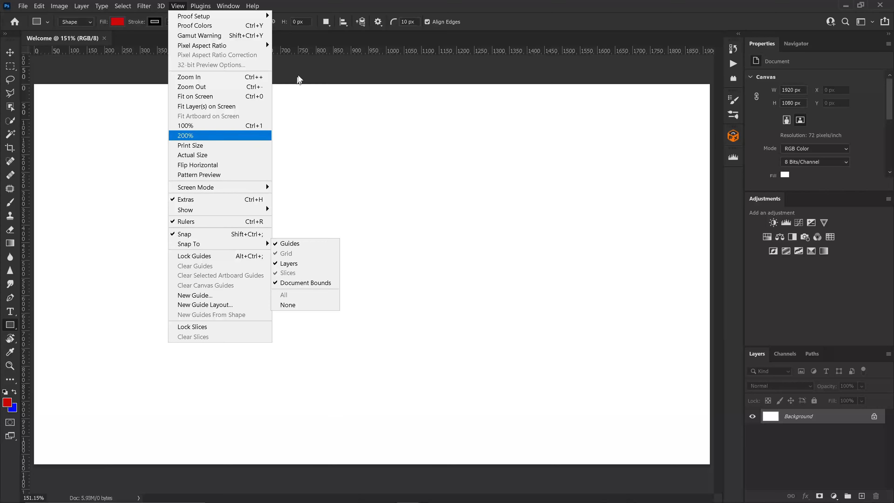
click(303, 63)
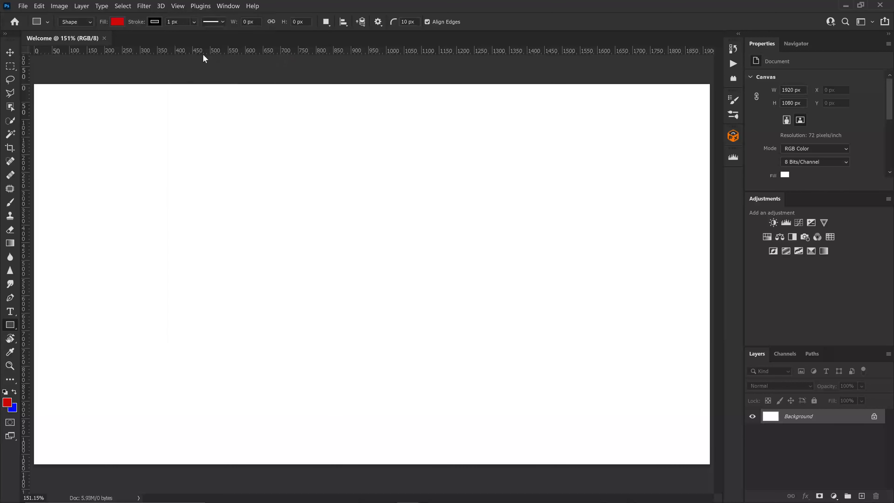
Open a second window for Welcome, tile both windows 2-up vertically, and close the second window.
key(v)
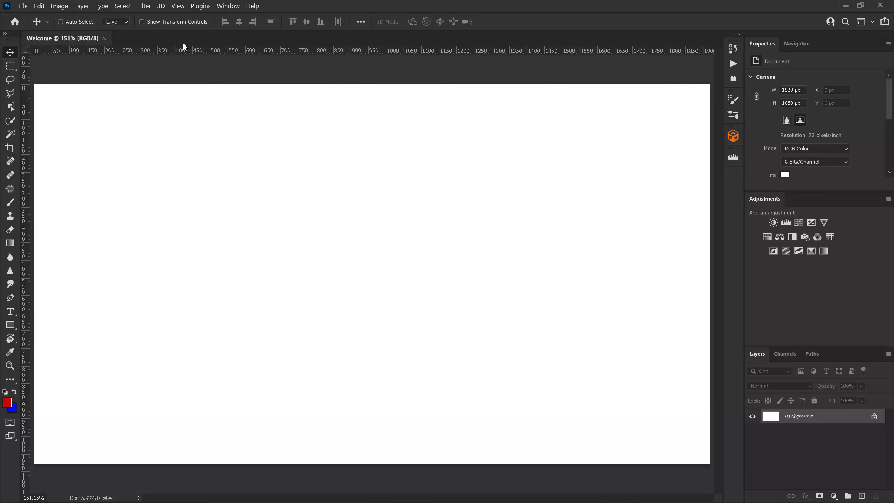
click(199, 10)
click(201, 7)
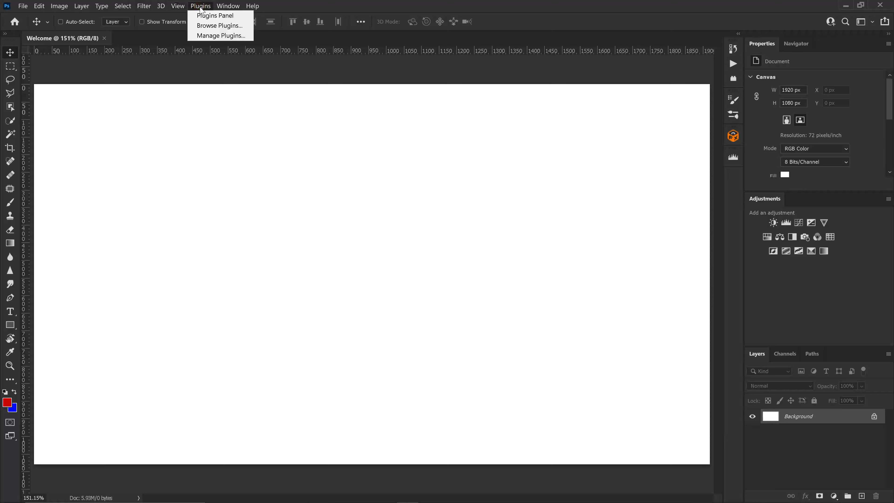
mouse_move(228, 7)
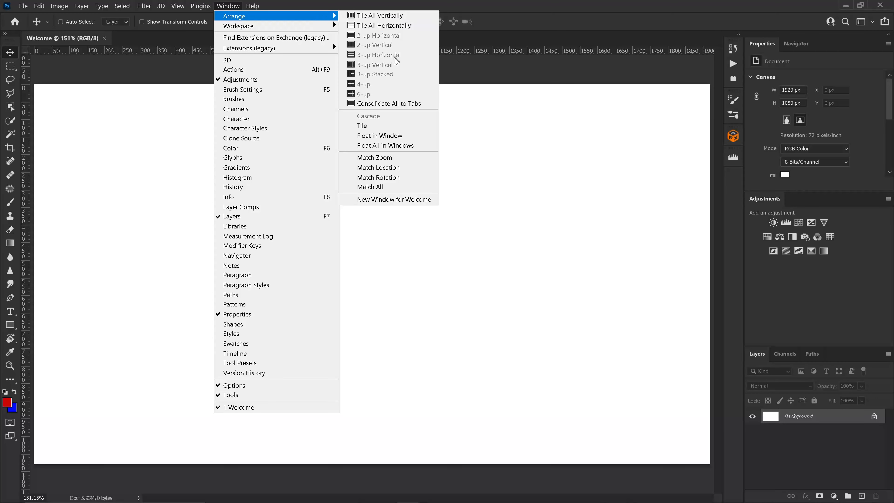
click(388, 200)
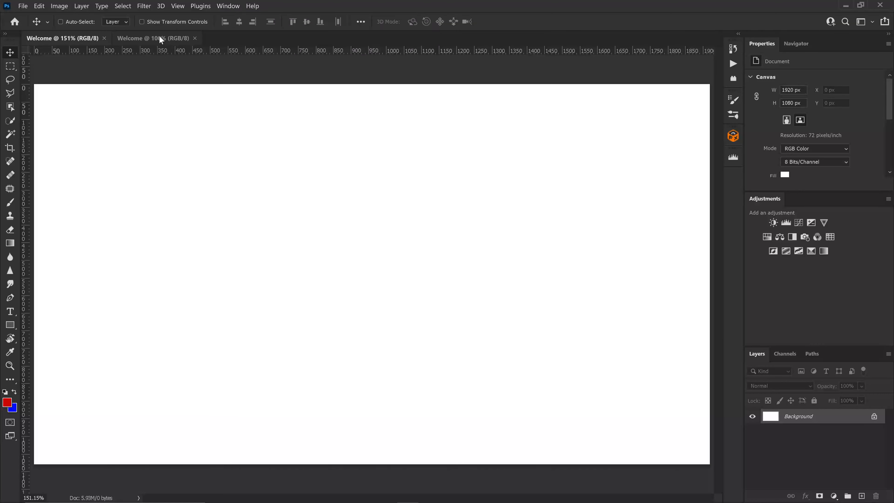
click(227, 6)
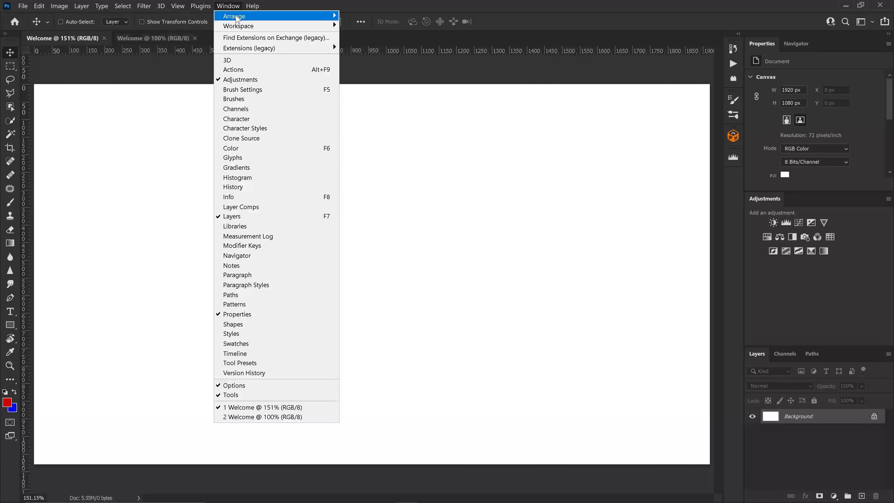
mouse_move(291, 18)
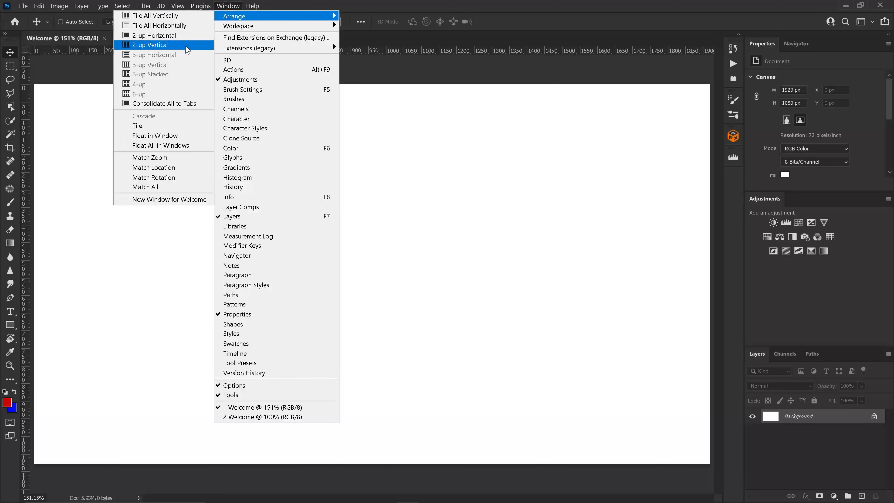
click(186, 46)
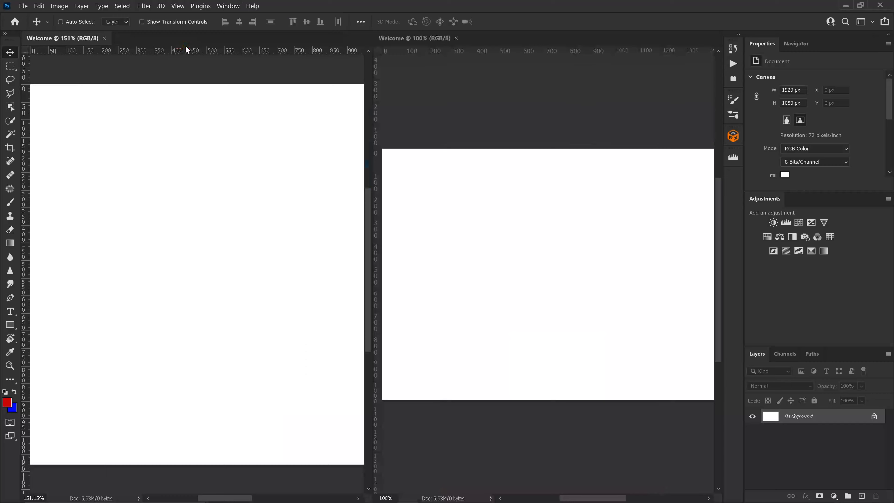
click(456, 38)
Switch the workspace to Painting and back to the Faded Neons Workspace.
click(228, 7)
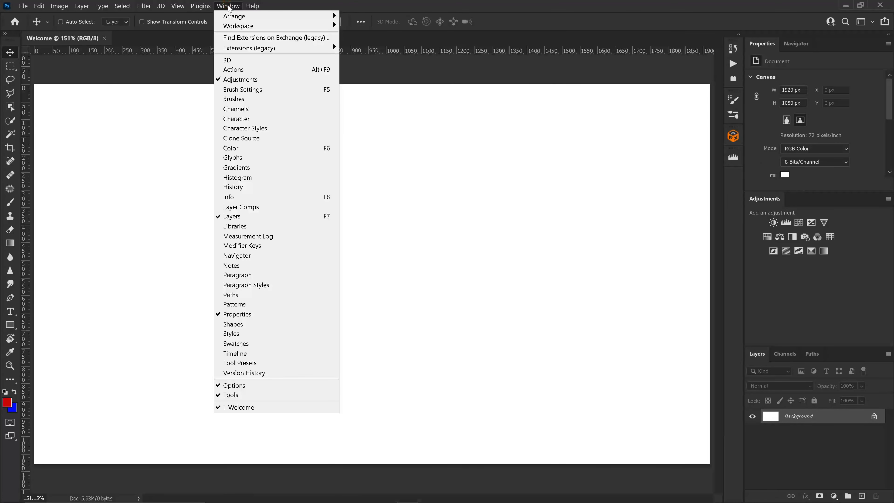
mouse_move(244, 26)
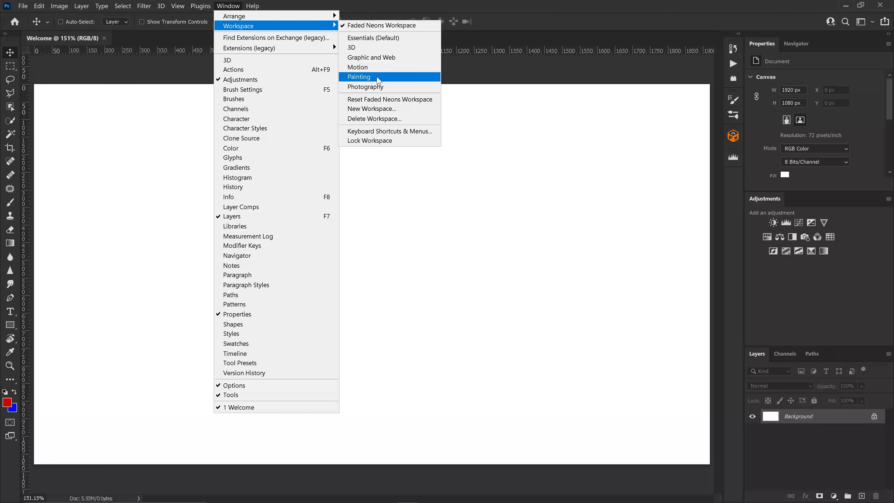
click(360, 77)
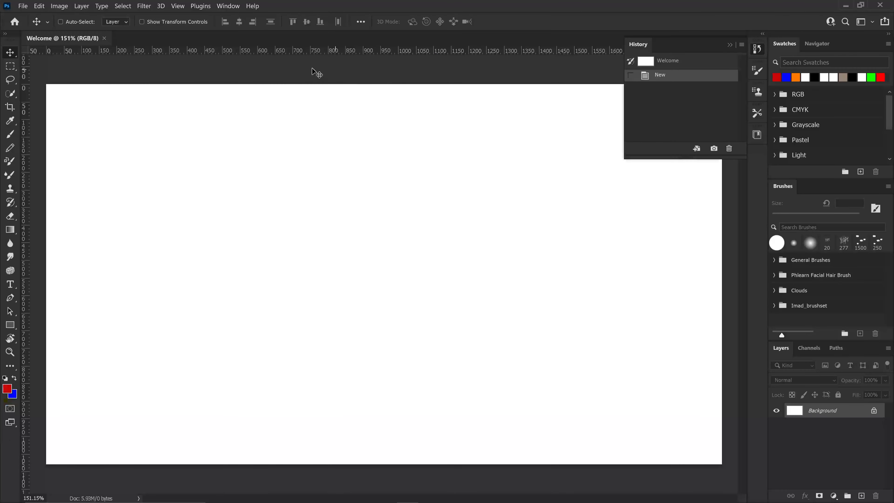
click(228, 5)
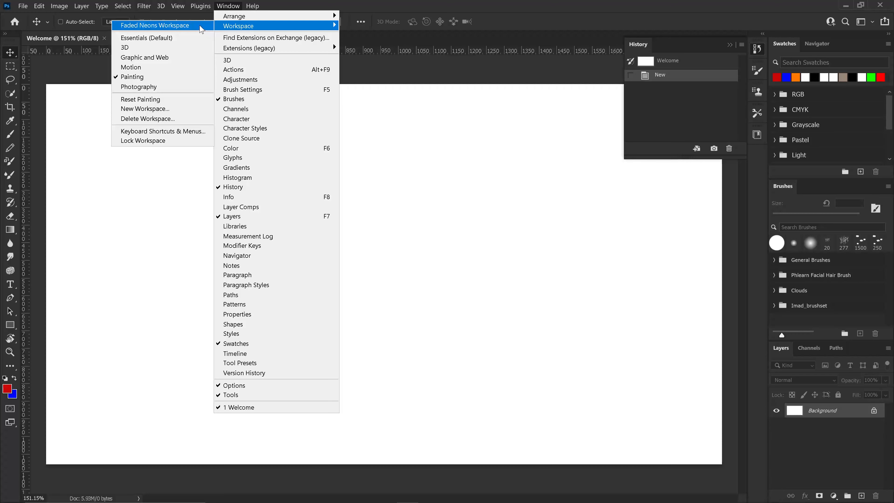
click(201, 28)
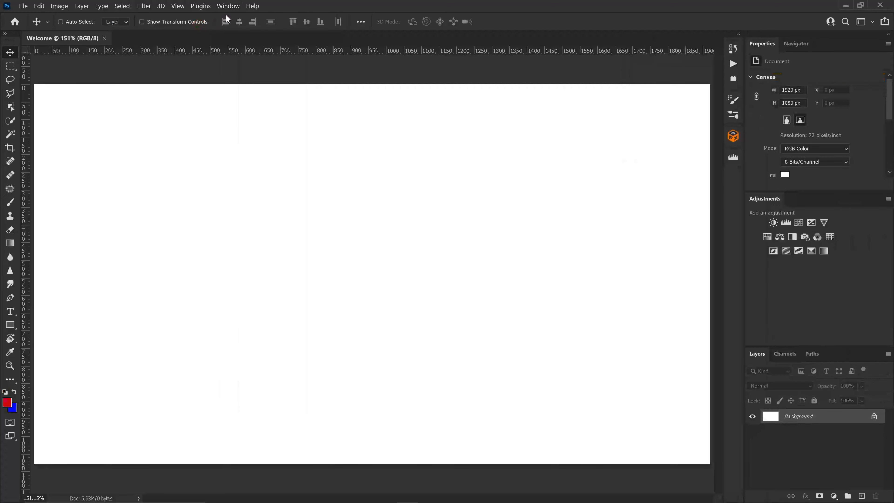
Open the Histogram panel and close it again.
click(229, 7)
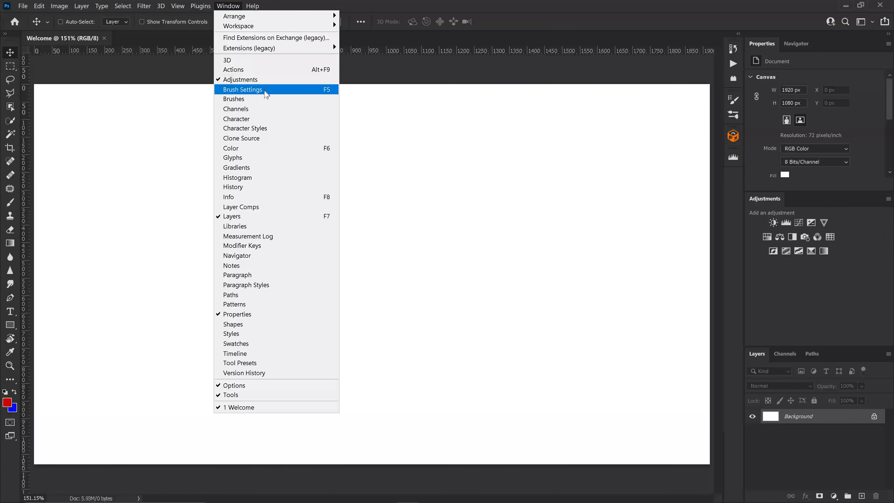
click(274, 178)
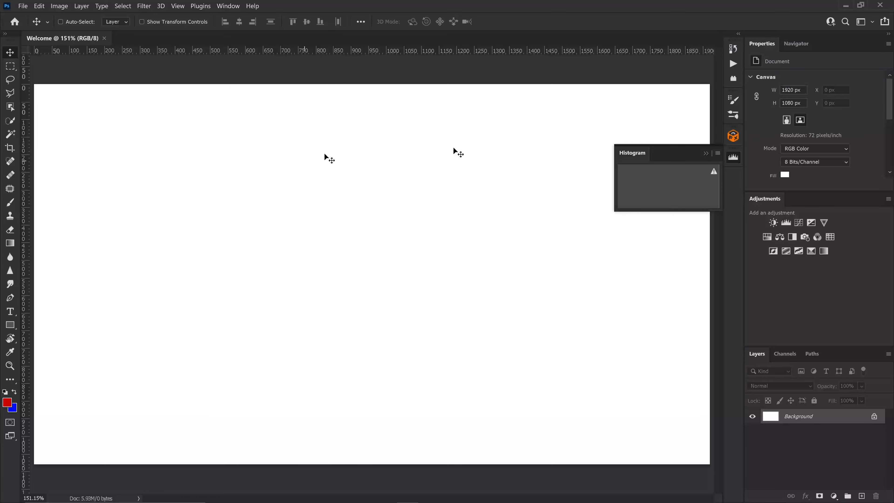
click(706, 154)
Swap the foreground color to blue and add a new layer named Test.
key(b)
key(x)
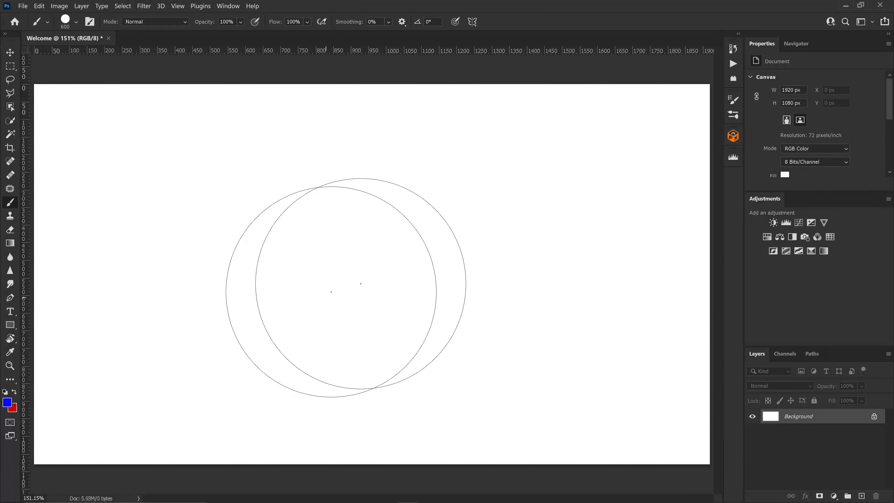
key(v)
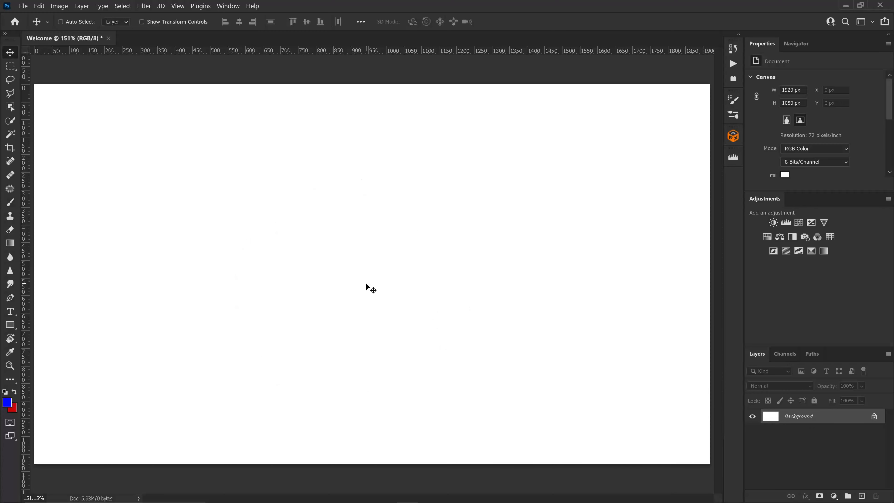
click(862, 496)
double_click(794, 418)
text(Te)
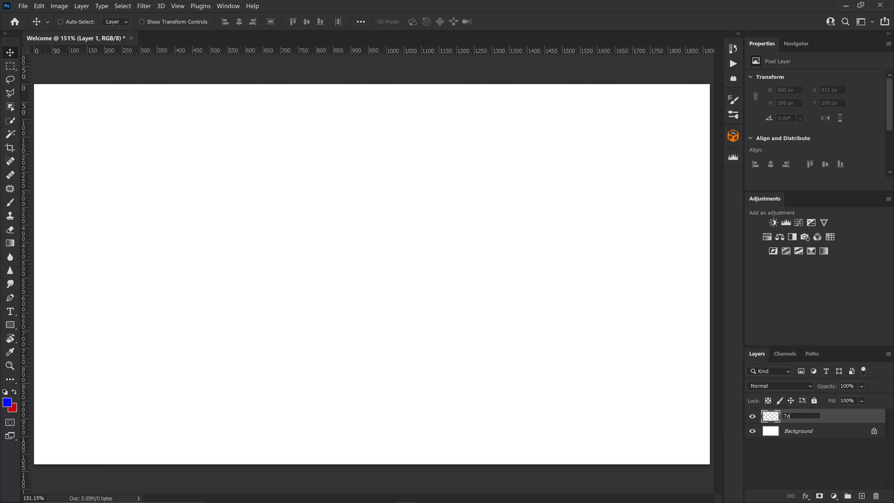
text(st)
key(Return)
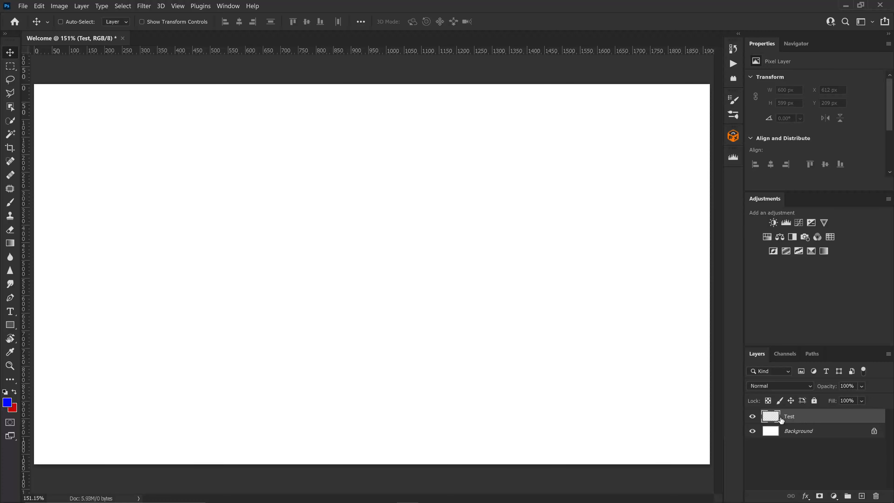
Stamp a blue 600 px round brush dot at the canvas centre on Test and nudge it slightly.
key(b)
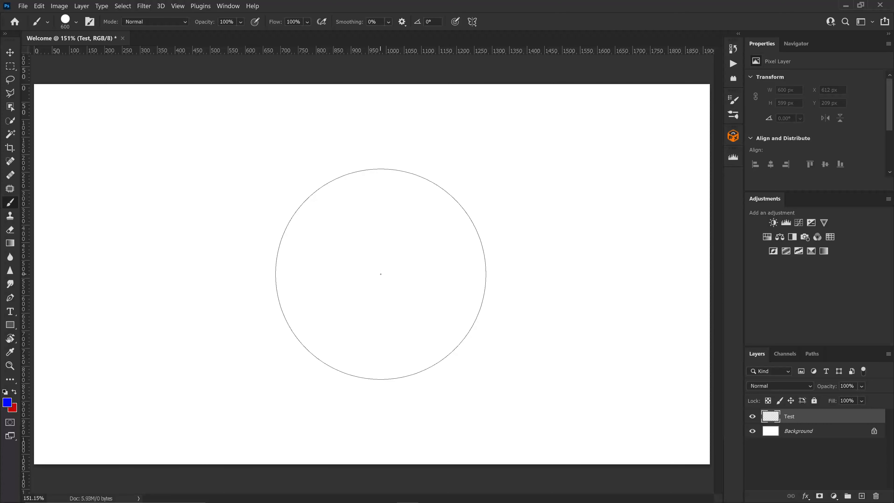
click(380, 274)
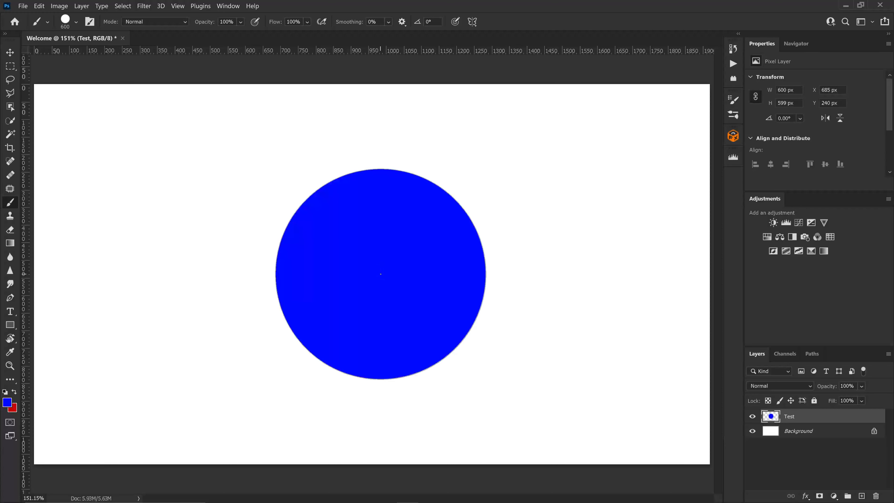
key(v)
mouse_move(381, 276)
mouse_down()
mouse_move(369, 268)
mouse_move(380, 270)
mouse_up()
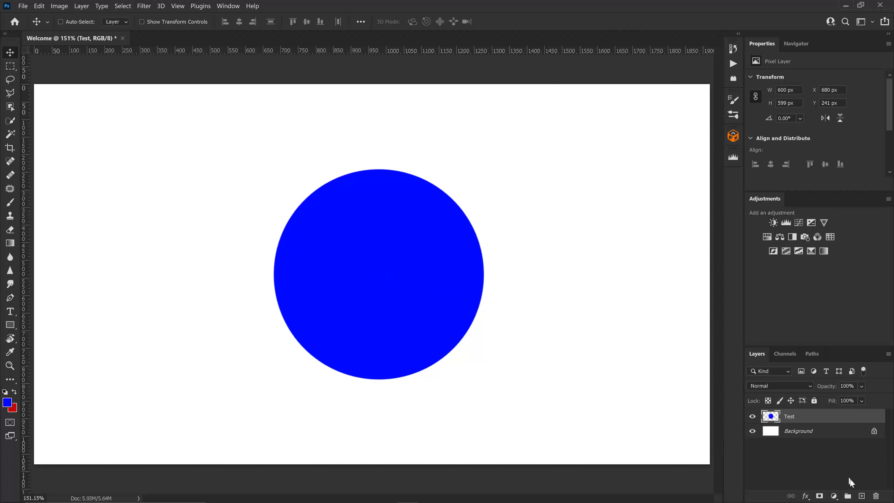
Add a new layer and stamp a red 600 px circle overlapping the blue one towards the right.
click(862, 496)
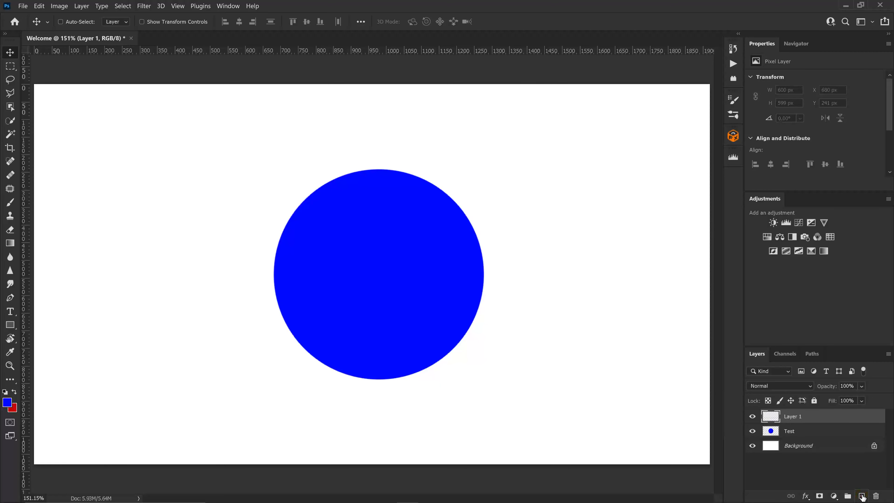
key(b)
key(x)
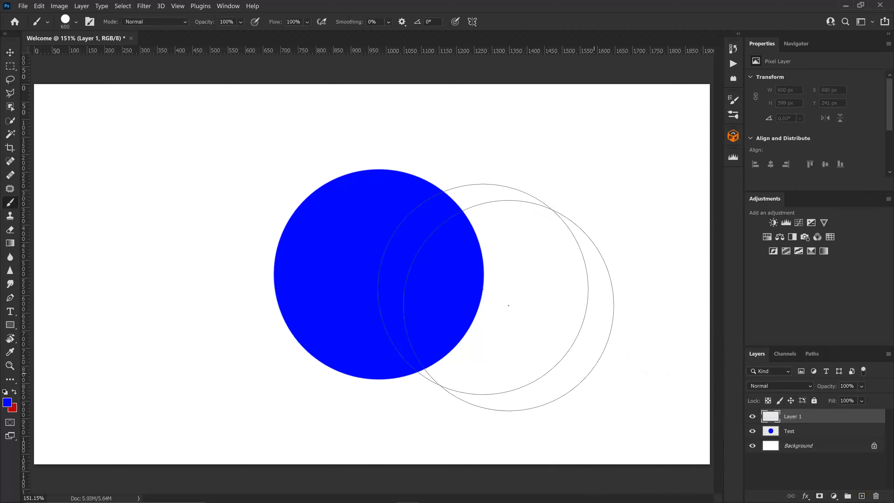
click(407, 277)
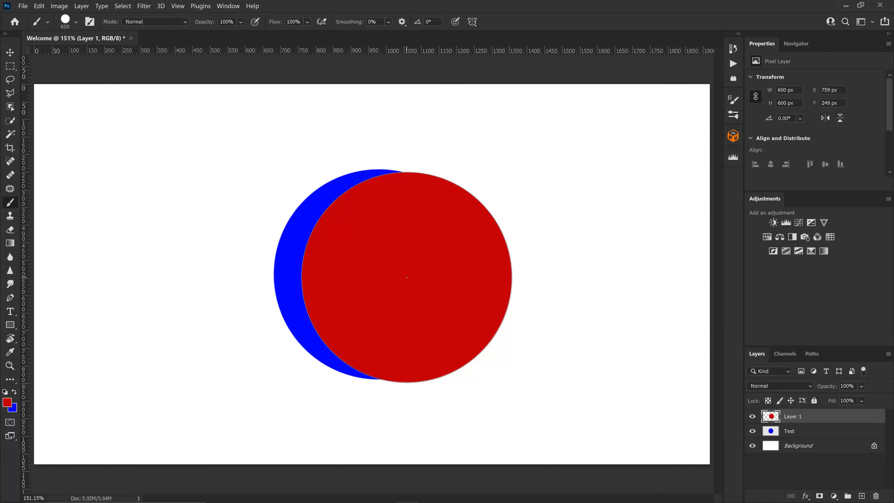
Keep the red circle layer's blend mode at Normal and add two Drop Shadow effects to it through Layer Style.
click(791, 385)
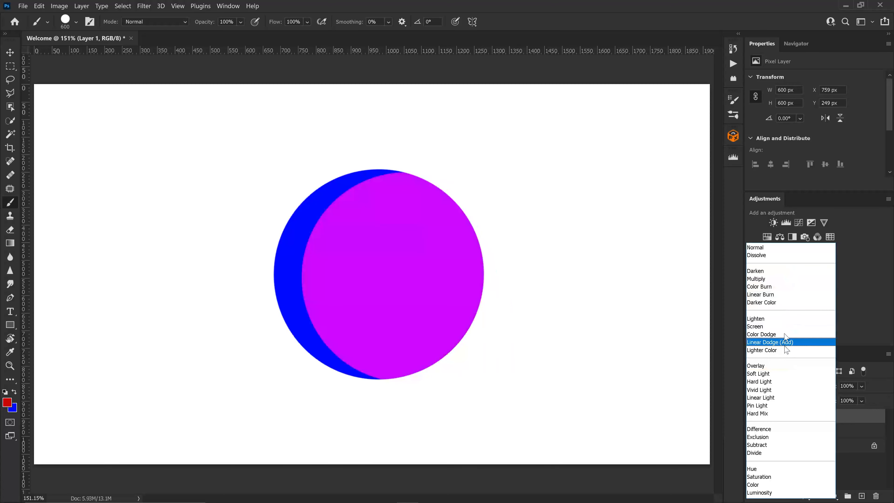
click(785, 247)
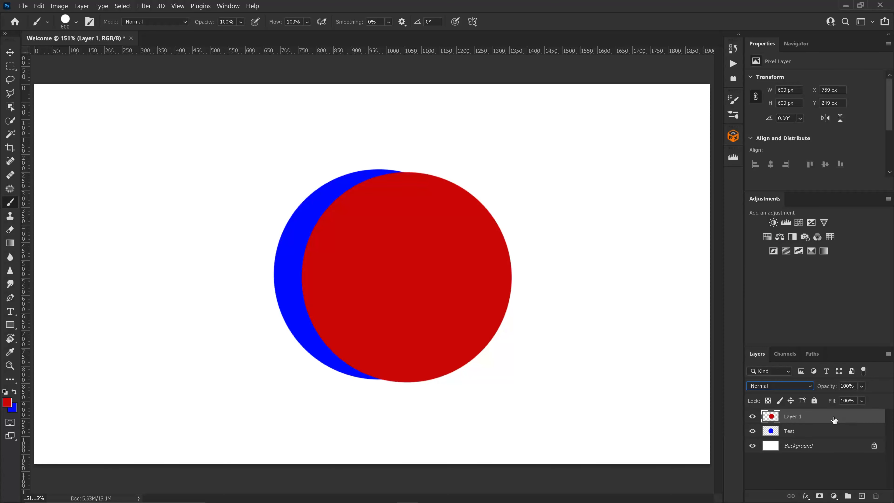
click(807, 495)
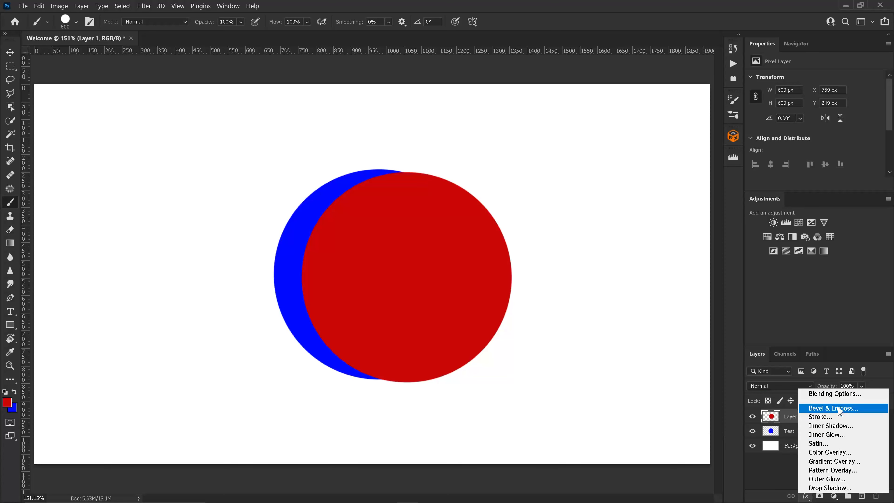
click(836, 394)
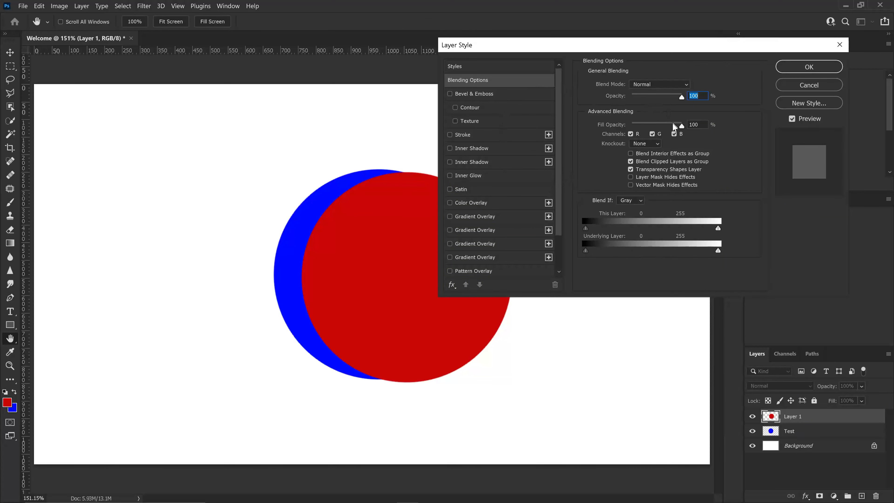
drag(679, 95, 699, 97)
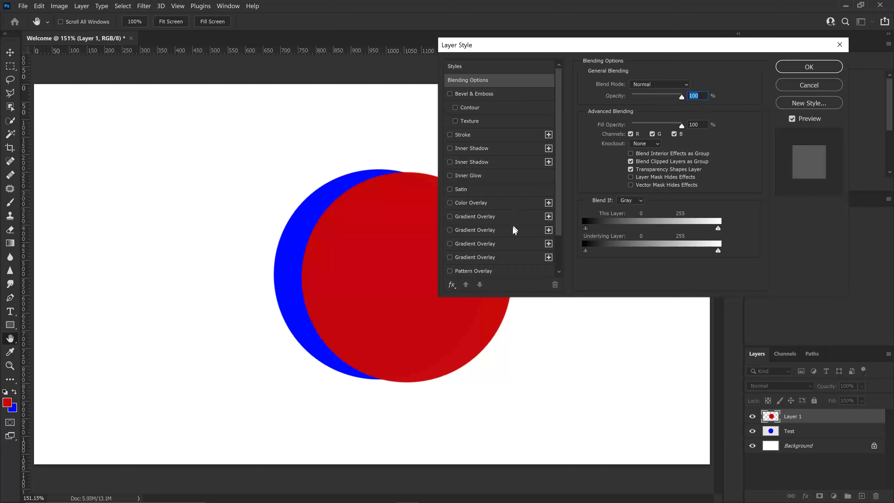
scroll(516, 255, down, 3)
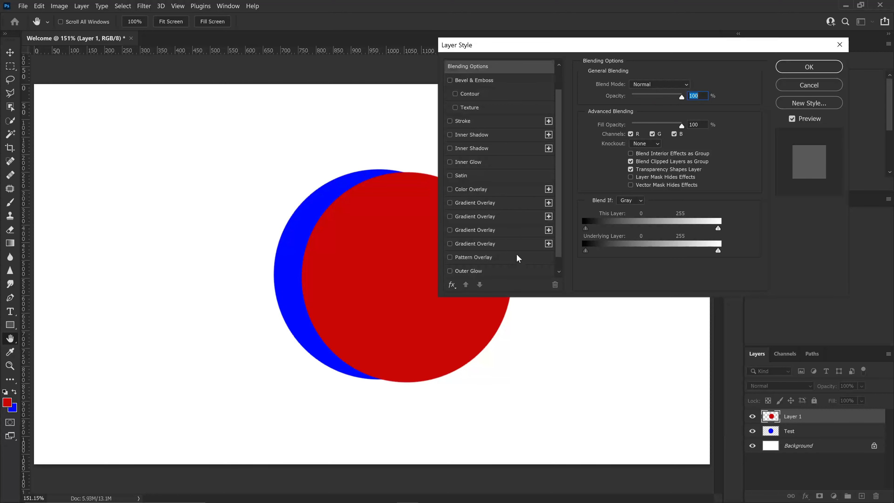
click(450, 257)
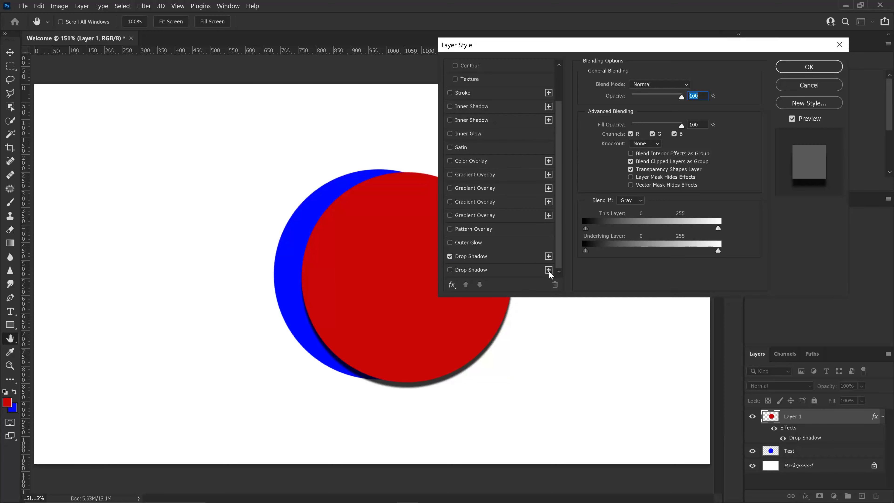
click(450, 270)
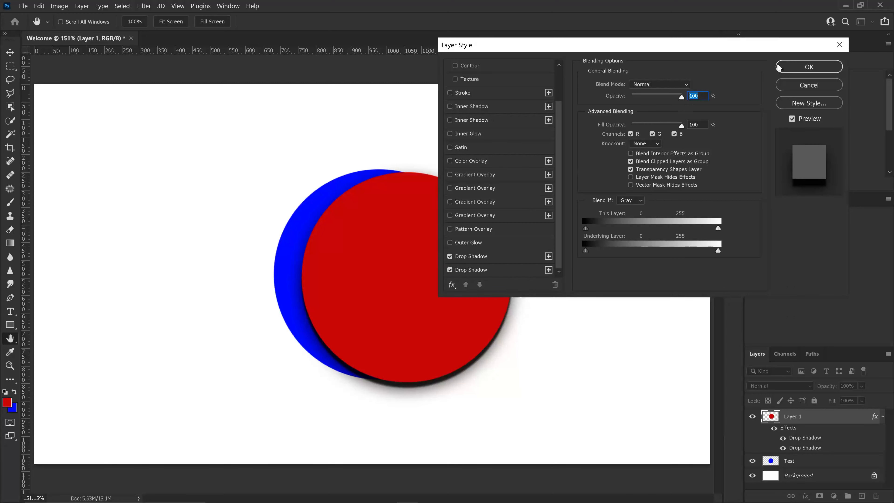
click(798, 65)
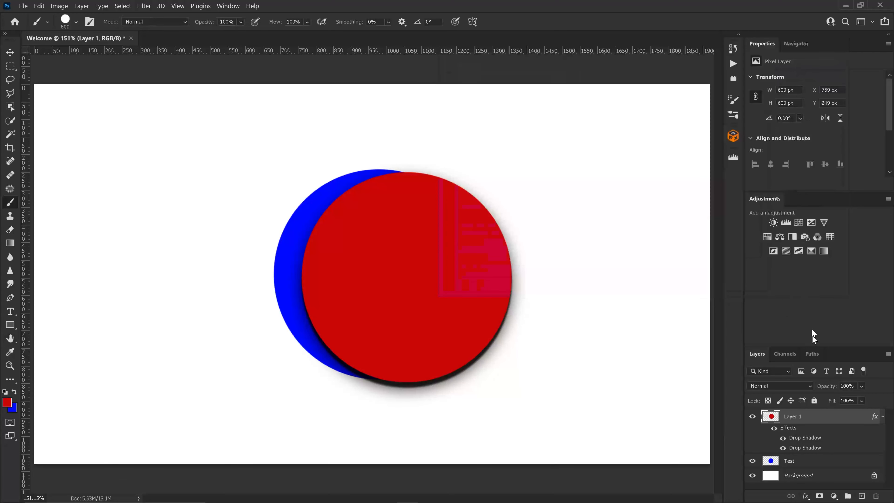
Add a Hue/Saturation adjustment layer, move it below the red circle layer, and set Hue to -43.
click(833, 497)
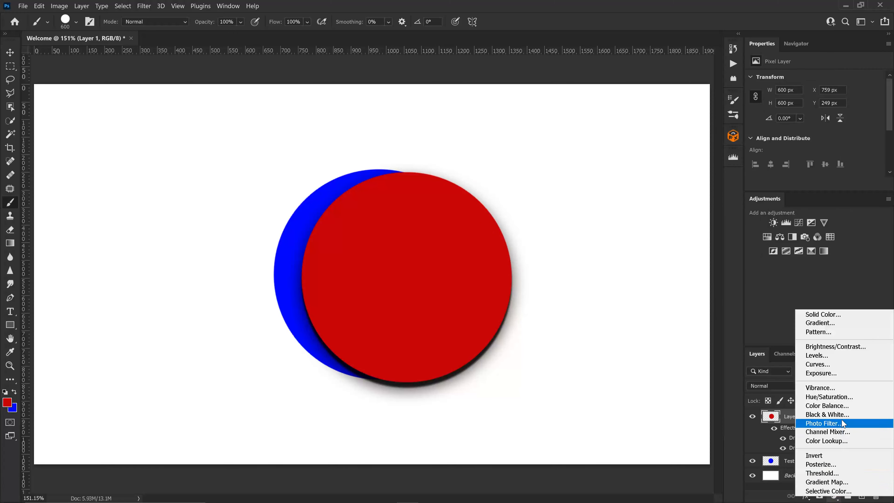
click(840, 400)
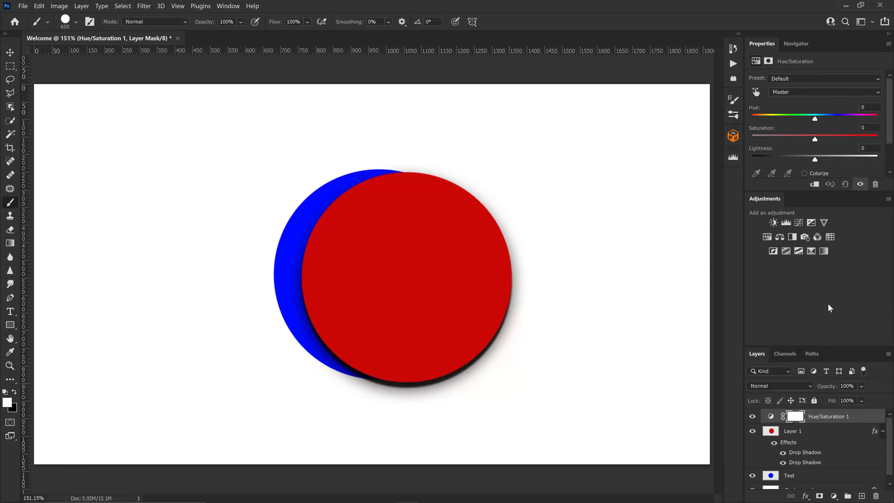
mouse_move(815, 119)
mouse_down()
mouse_move(779, 120)
mouse_move(818, 124)
mouse_up()
drag(817, 418, 816, 466)
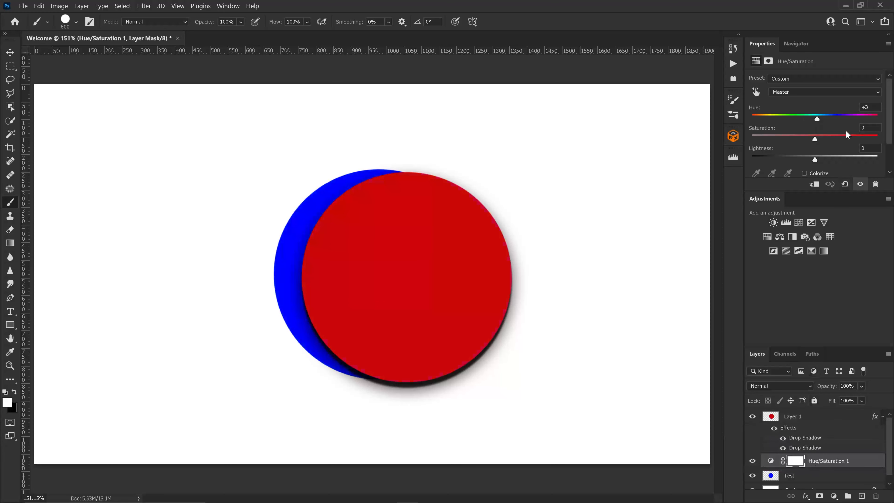
drag(817, 119, 788, 120)
Move the Hue/Saturation layer back above the red layer, clip it to that layer, and set Hue to -5.
drag(835, 465, 837, 419)
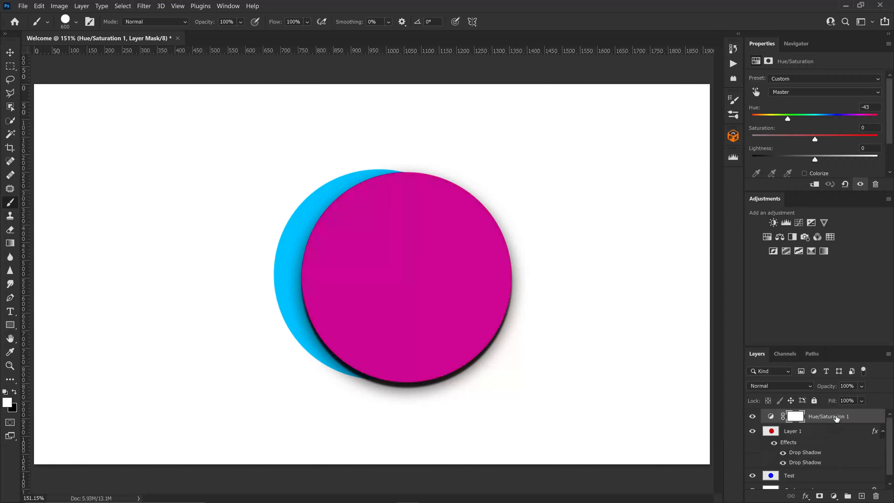
right_click(837, 418)
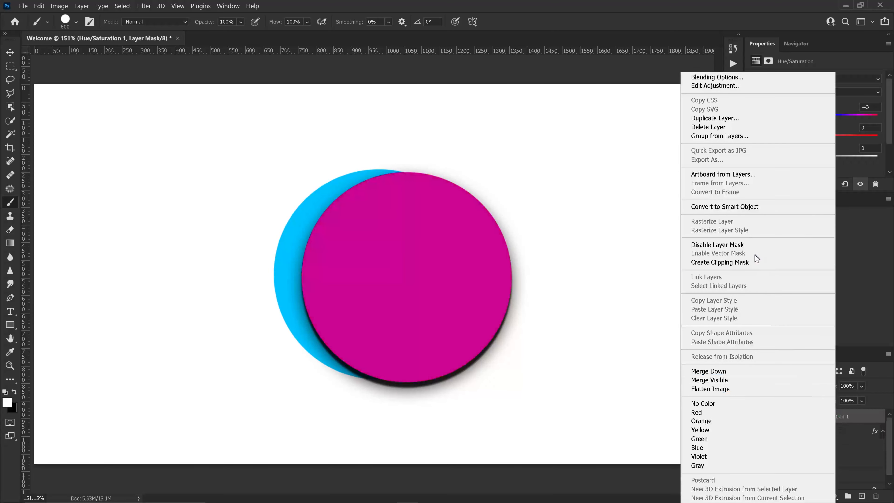
click(755, 262)
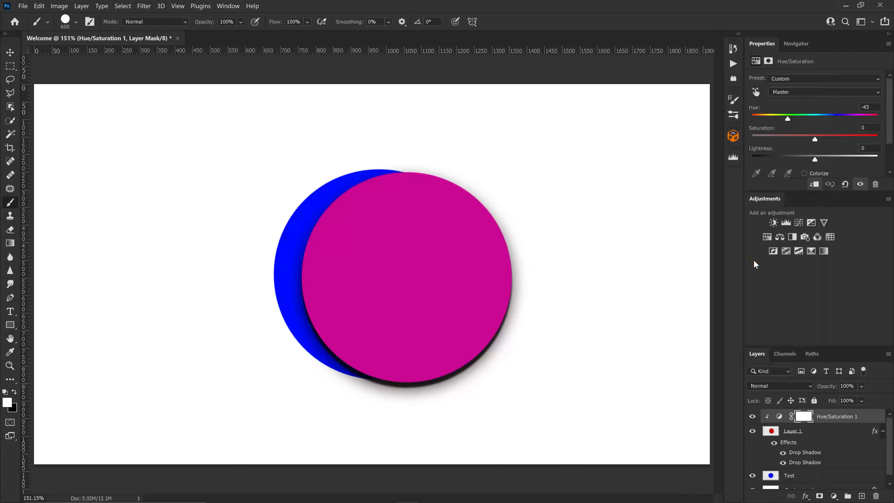
drag(788, 119, 813, 122)
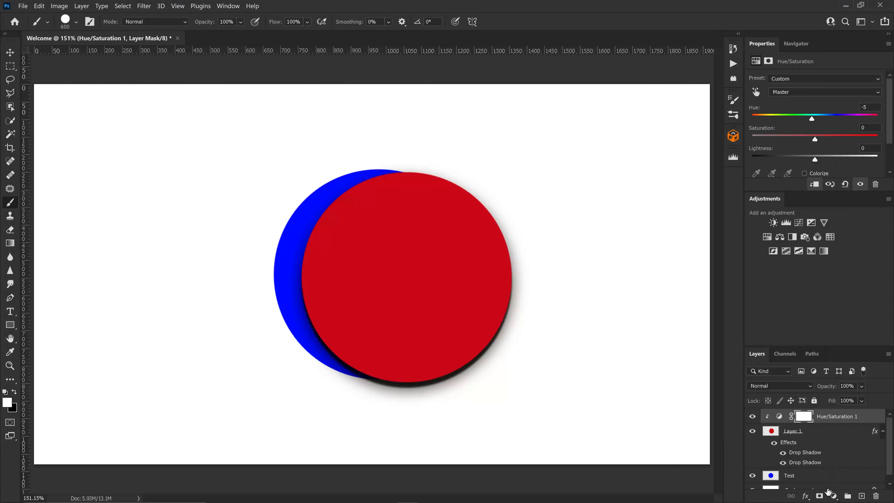
Add a layer mask to the red circle layer and test it by stamping a black dot, then a white dot.
click(816, 437)
click(820, 496)
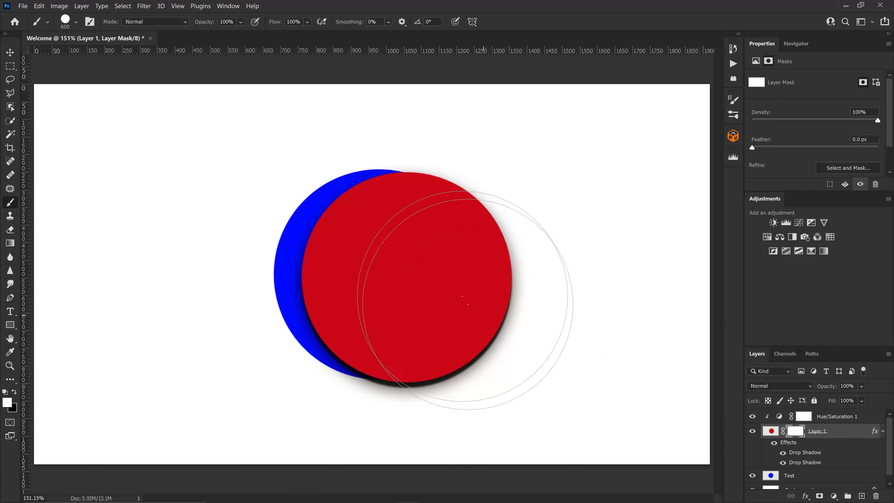
key(x)
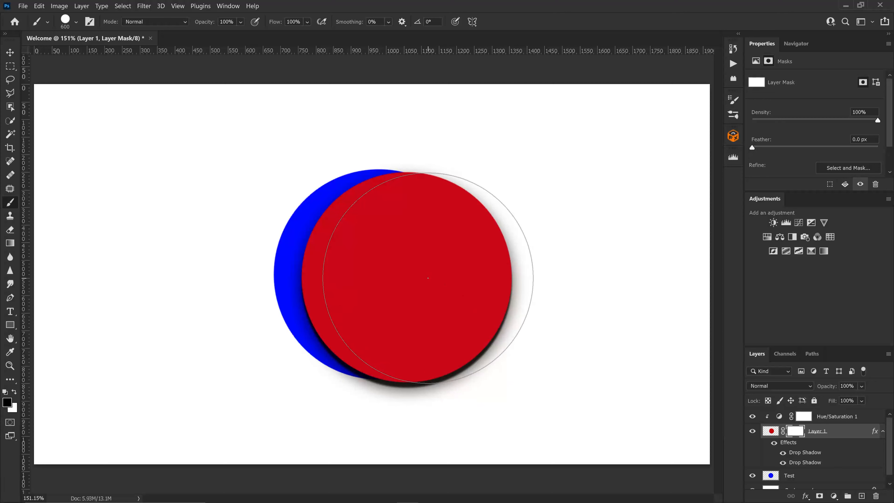
click(428, 278)
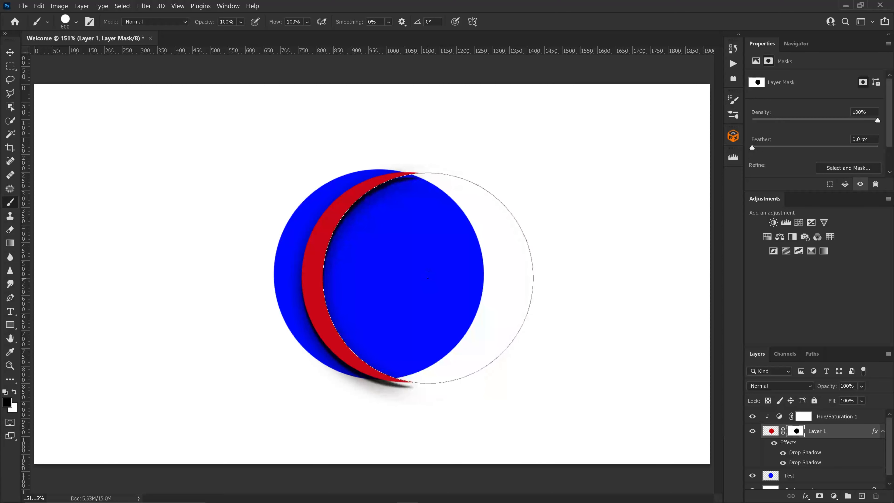
key(x)
click(428, 277)
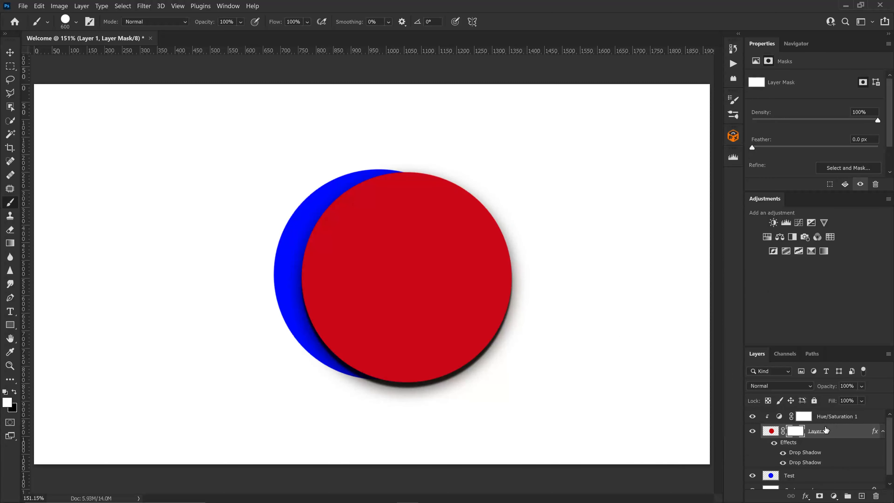
Load the red circle's pixels as a selection and create a layer mask from it.
ctrl+click(775, 437)
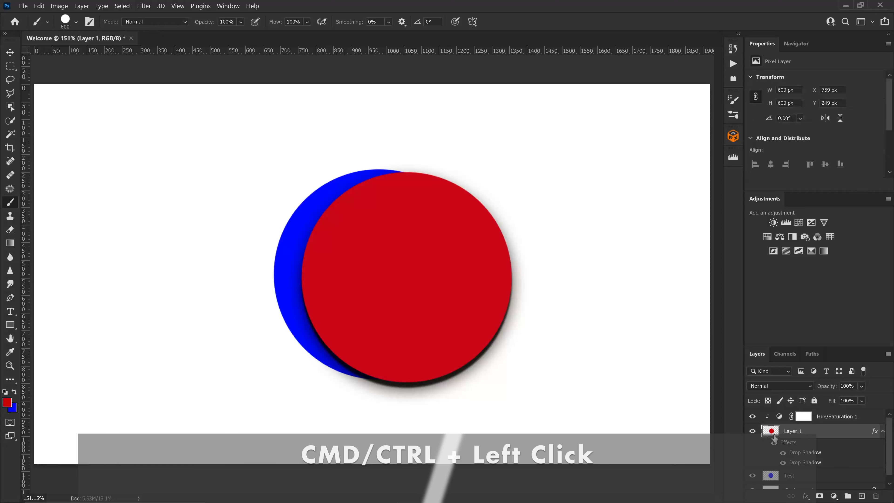
ctrl+click(775, 437)
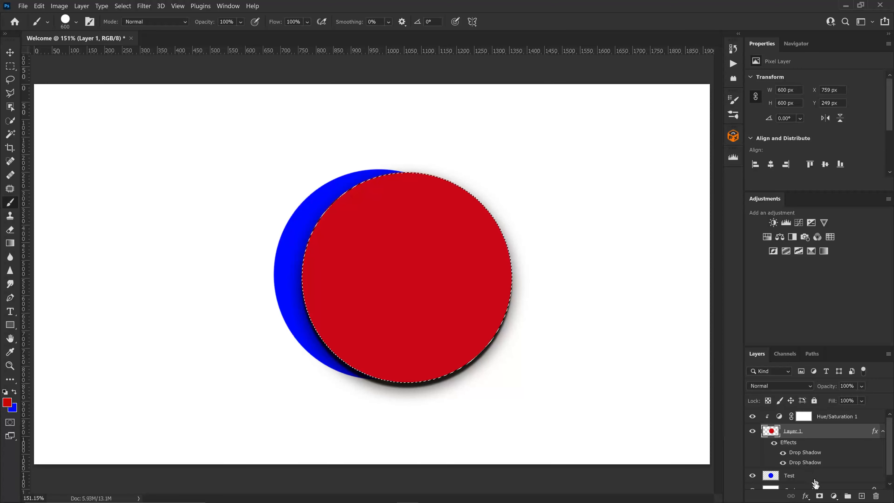
click(819, 496)
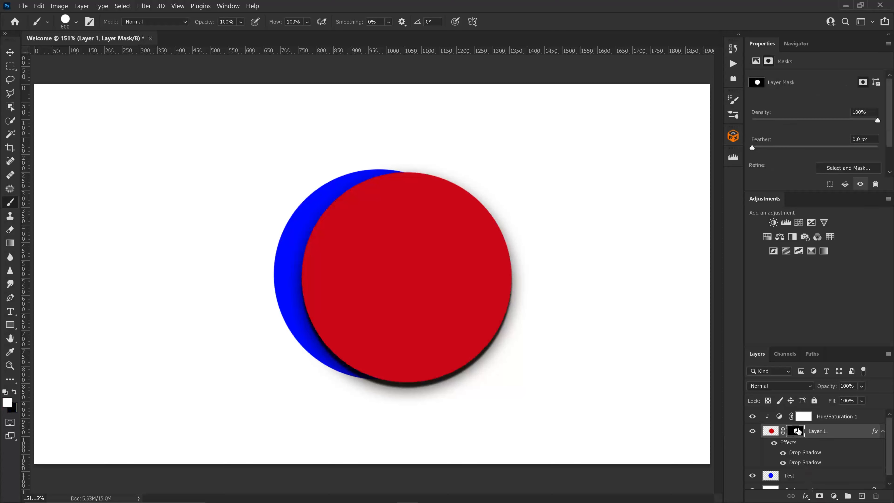
Paint a blue brush stroke on the red layer's pixels inside the masked circle.
click(771, 431)
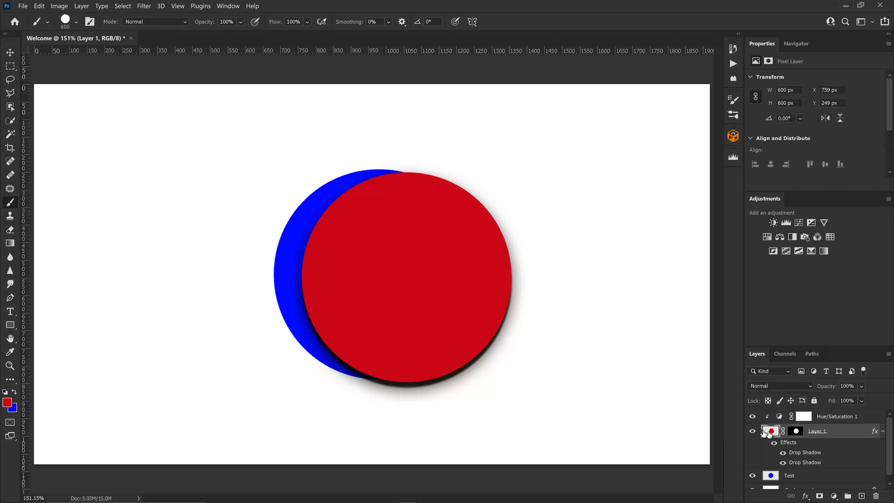
key(x)
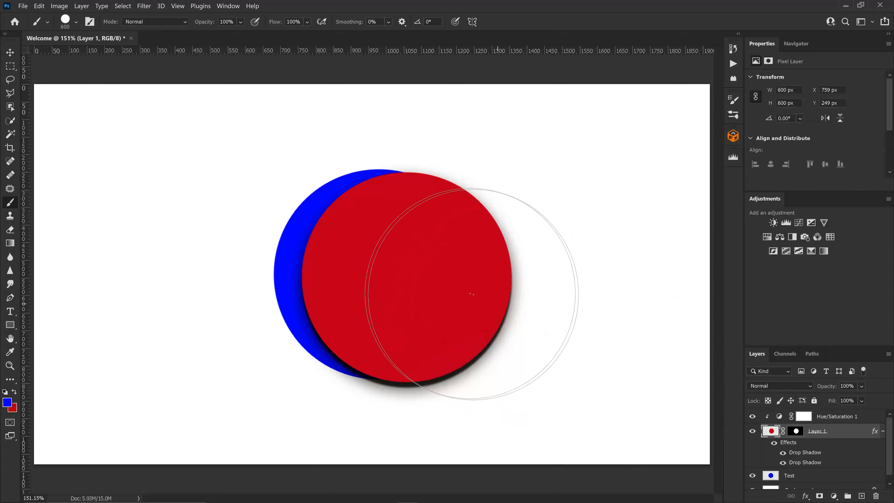
mouse_move(482, 300)
mouse_down()
mouse_move(440, 299)
mouse_move(465, 267)
mouse_move(500, 282)
mouse_move(498, 318)
mouse_move(484, 284)
mouse_move(496, 274)
mouse_move(504, 284)
mouse_move(516, 270)
mouse_move(495, 314)
mouse_move(484, 280)
mouse_move(517, 306)
mouse_move(520, 297)
mouse_move(497, 313)
mouse_move(512, 273)
mouse_move(513, 292)
mouse_up()
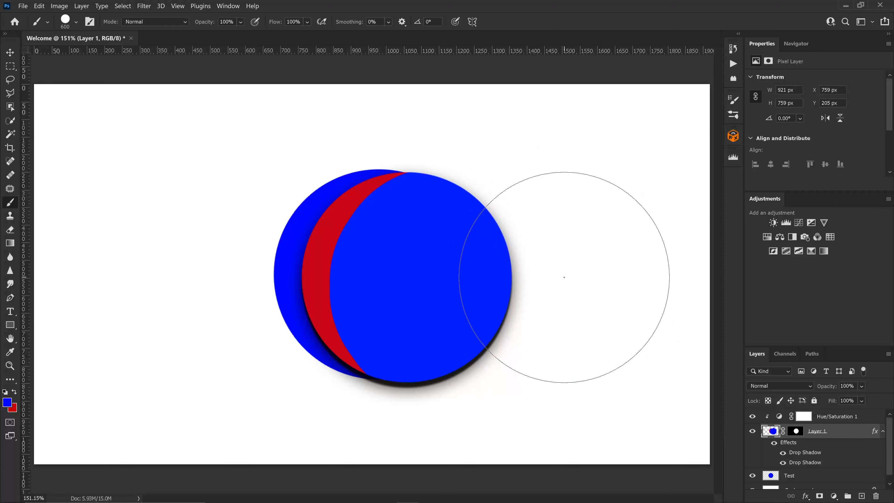
Group the Hue/Saturation, red and Test layers into a new group and add a layer mask to it.
click(861, 421)
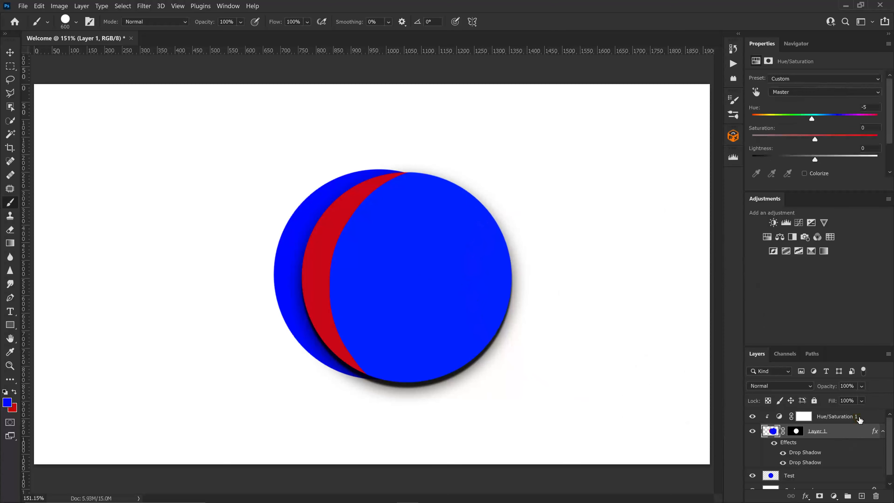
click(809, 476)
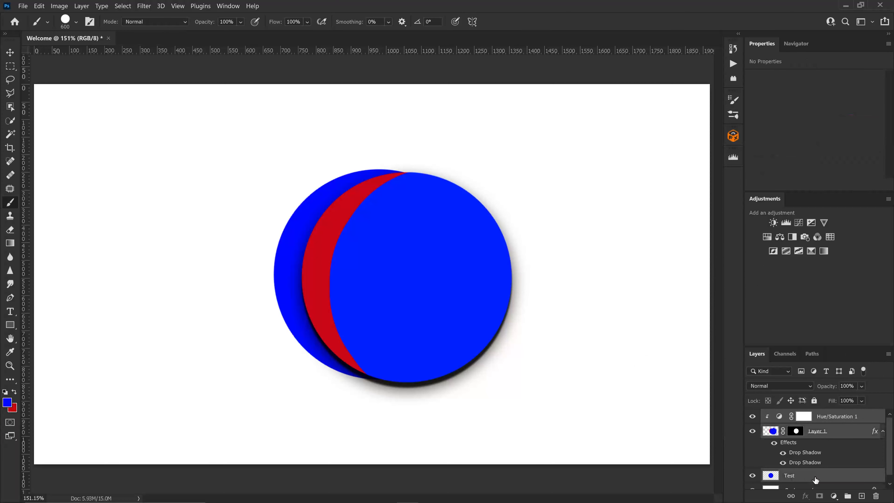
click(848, 496)
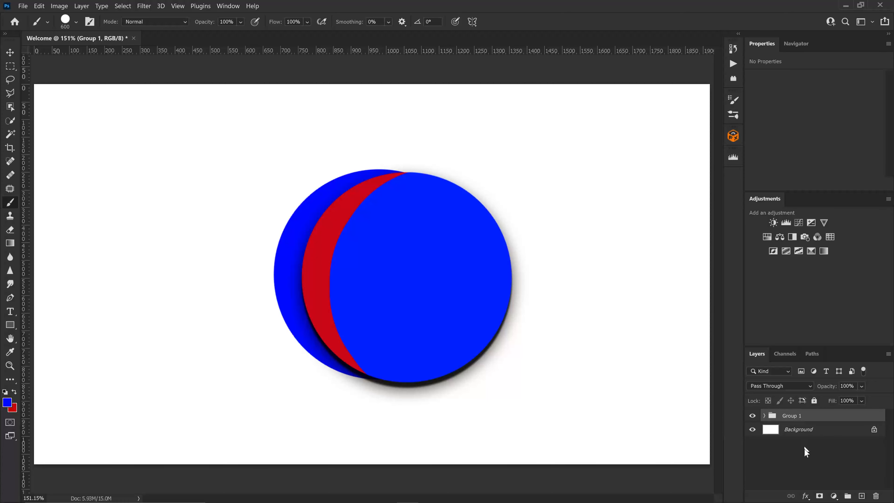
click(820, 496)
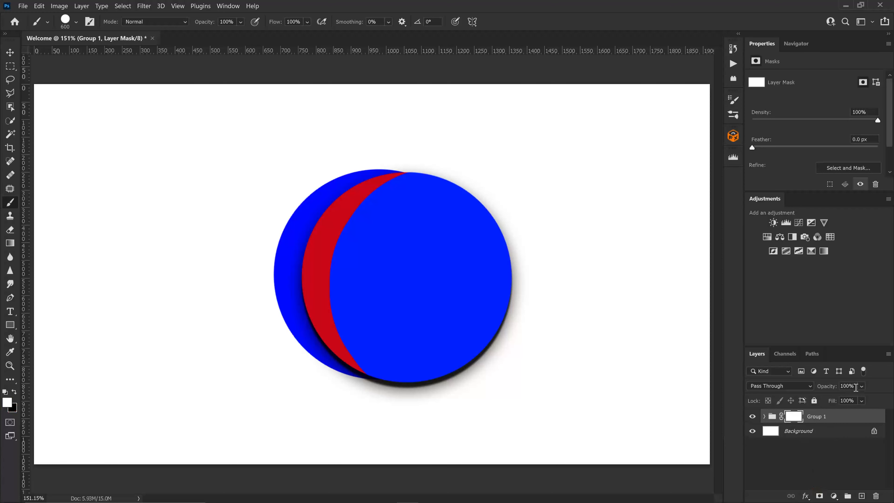
Set the group's blend mode to Normal and expand the group to show its layers.
drag(832, 388, 892, 393)
click(810, 385)
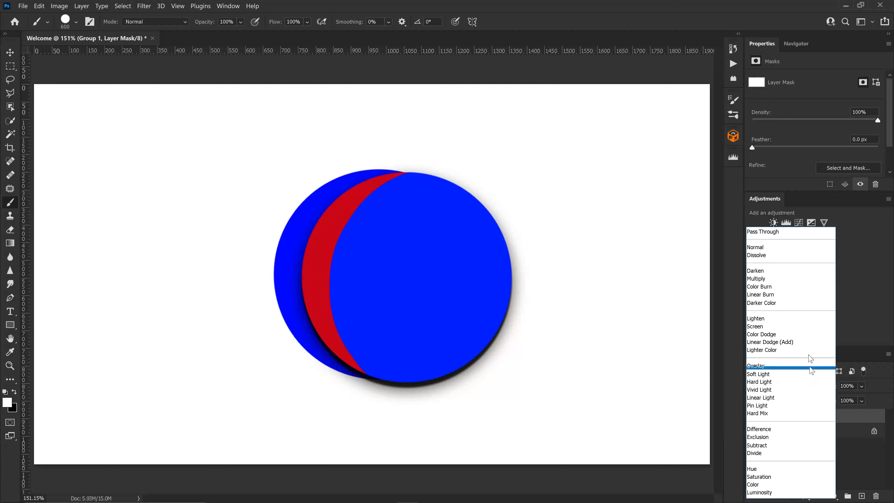
click(807, 249)
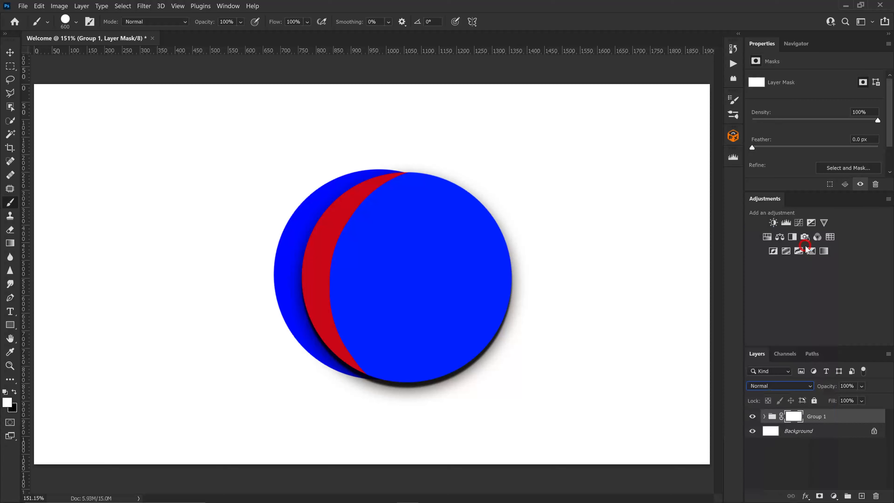
click(764, 416)
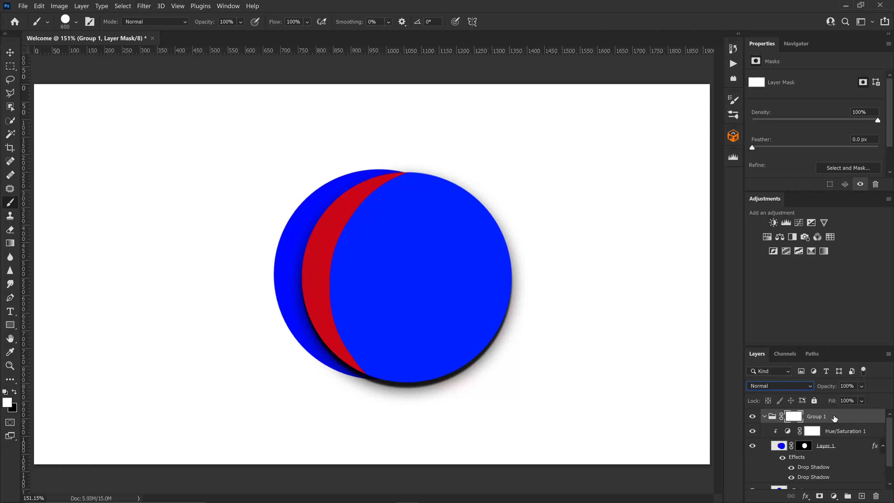
Delete the whole group and switch to the Move tool.
drag(834, 417, 877, 496)
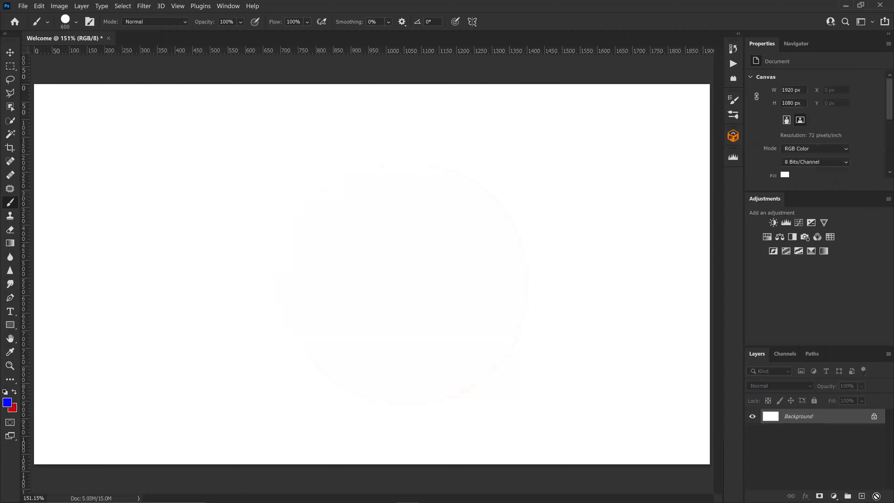
key(v)
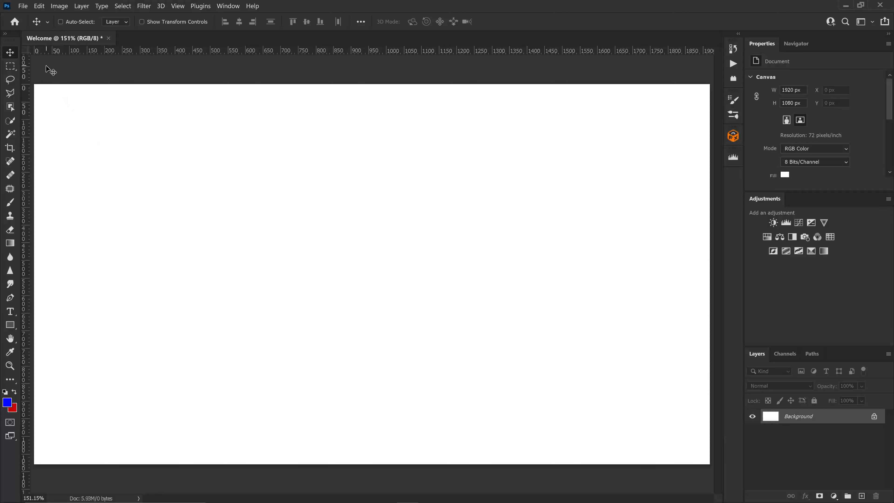
Place the coconut-trees-and-tropical-beach image from Downloads as an embedded layer.
click(22, 5)
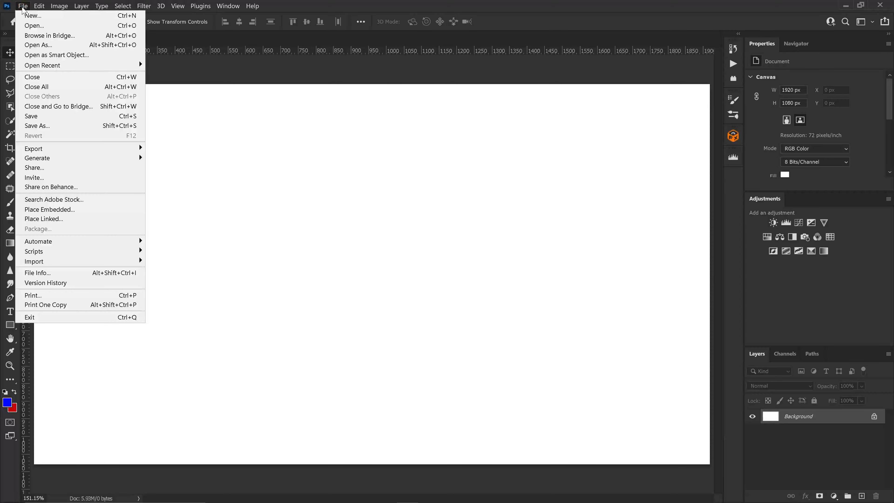
click(67, 210)
text(co)
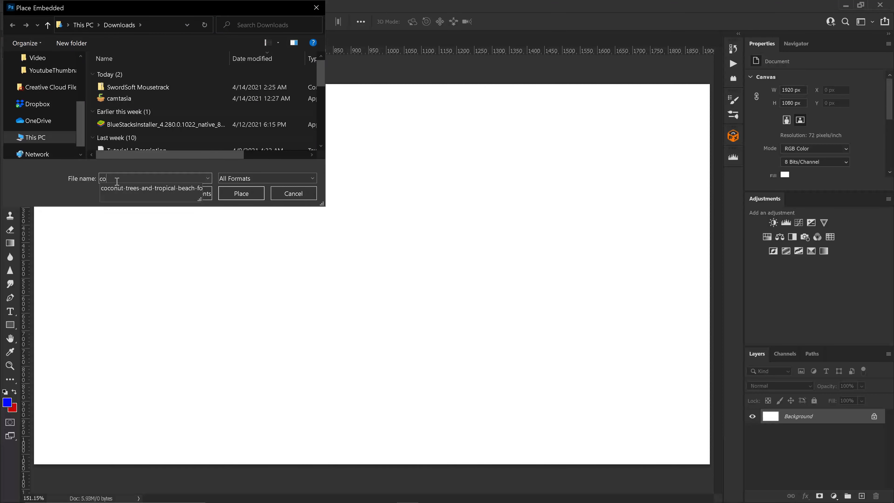
click(118, 188)
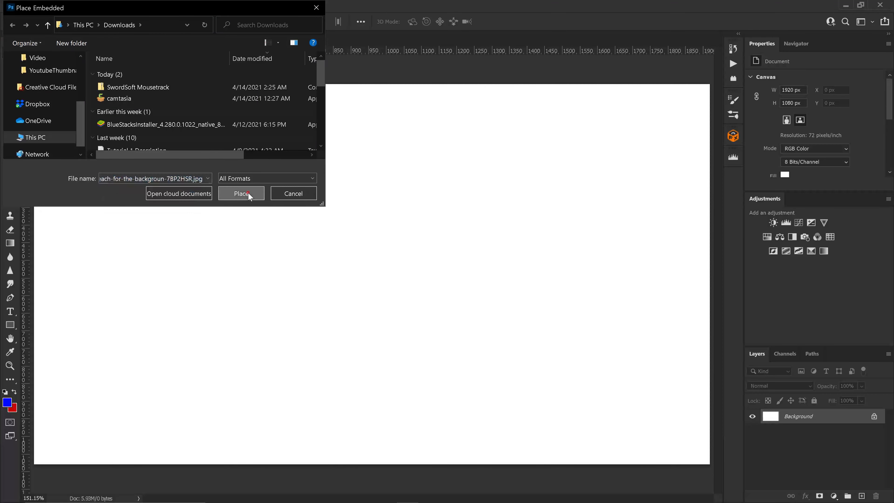
click(247, 193)
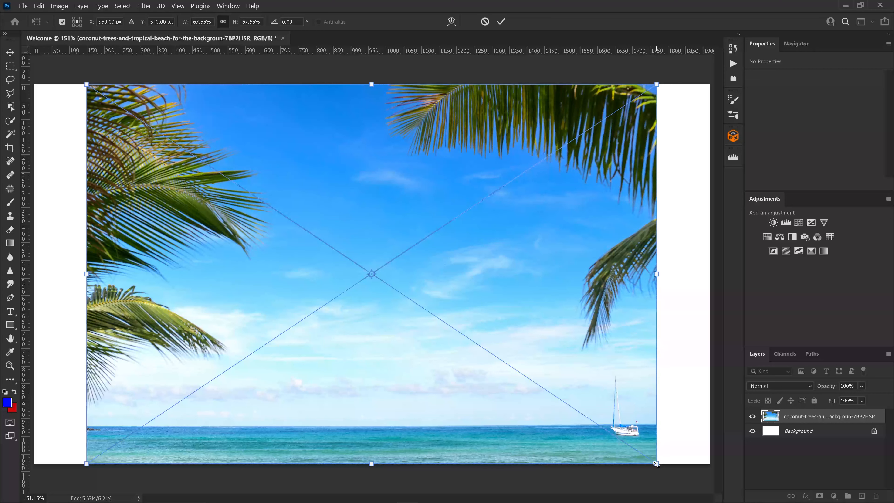
Scale the placed beach image to about 83% and move it up so it fills the canvas.
drag(657, 465, 732, 493)
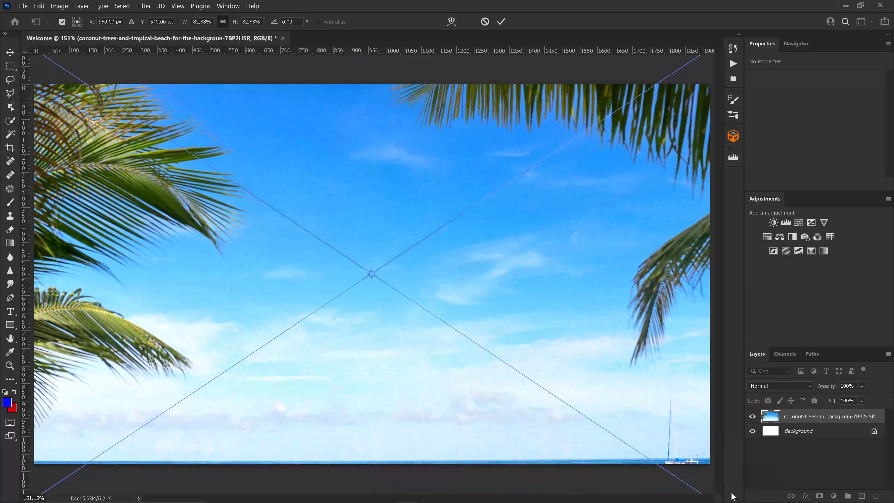
drag(373, 390, 371, 359)
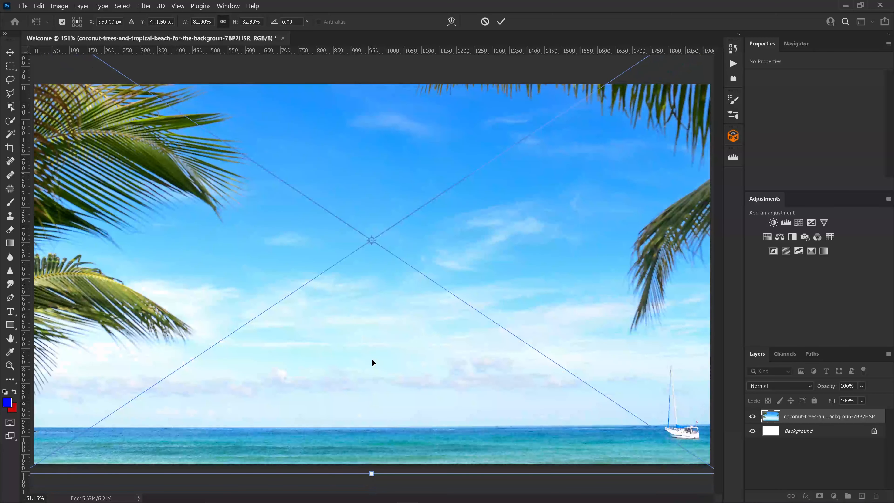
key(Return)
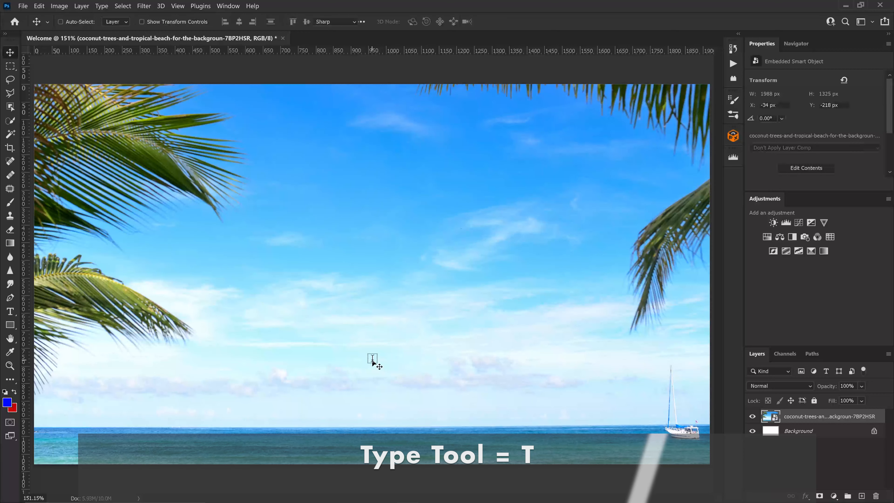
Add a bold blue WELCOME text layer and align it to the canvas's vertical center.
key(t)
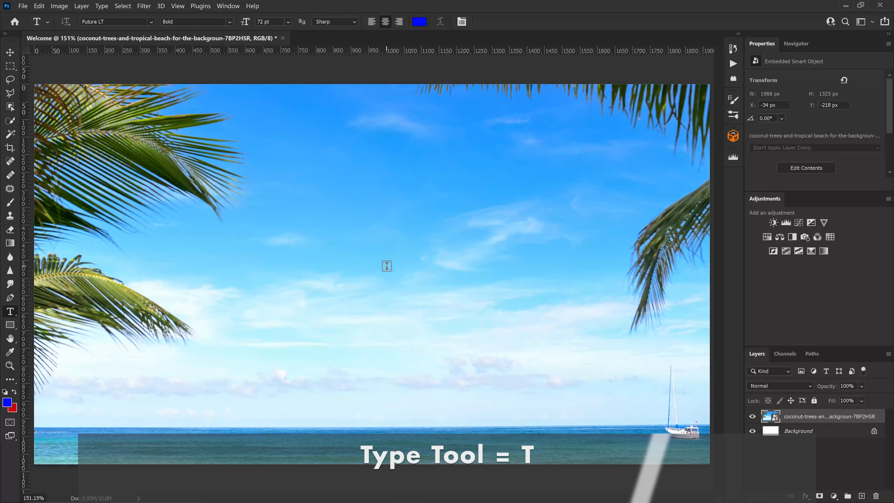
click(380, 260)
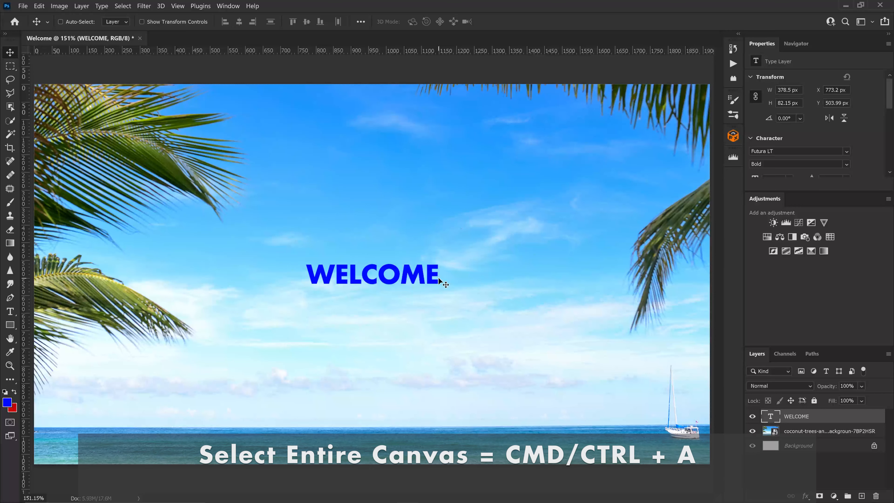
key(ctrl)
key(ctrl+a)
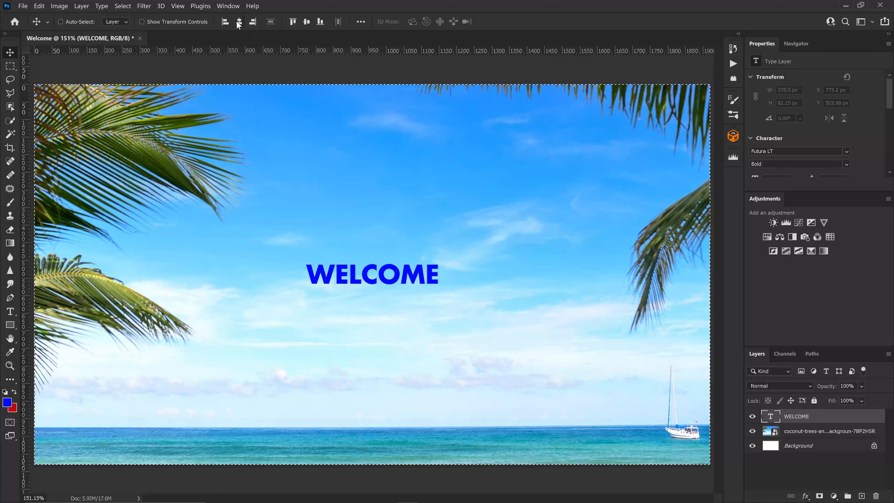
click(307, 23)
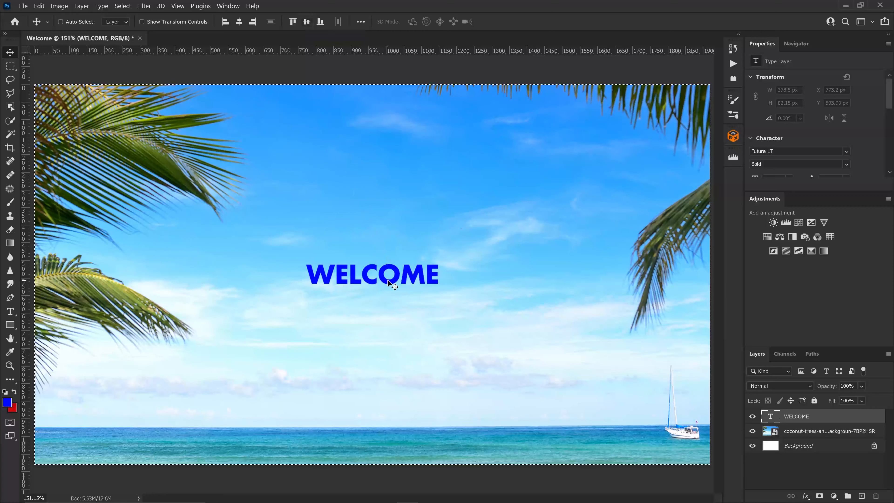
key(ctrl)
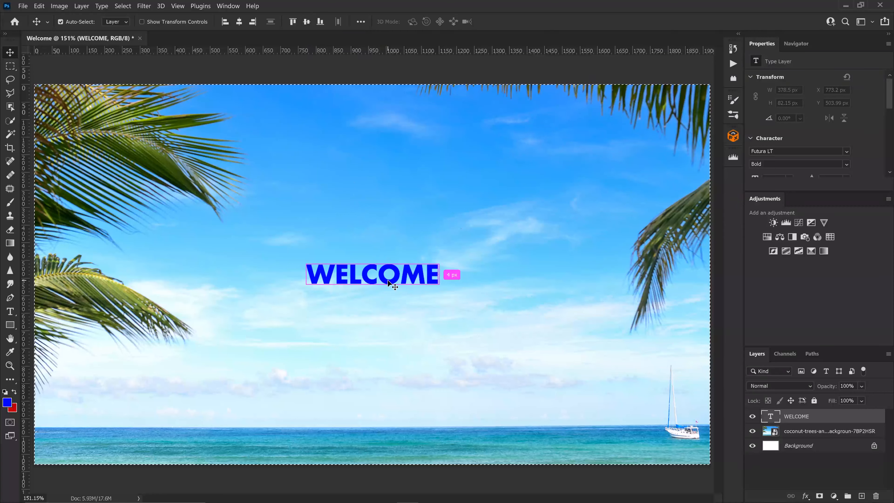
key(ctrl+d)
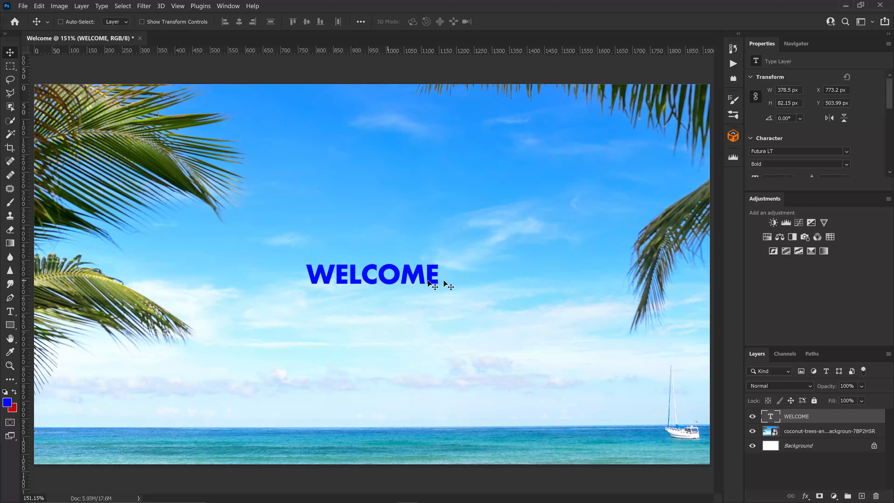
Add a layer mask to the WELCOME text layer.
ctrl+click(765, 417)
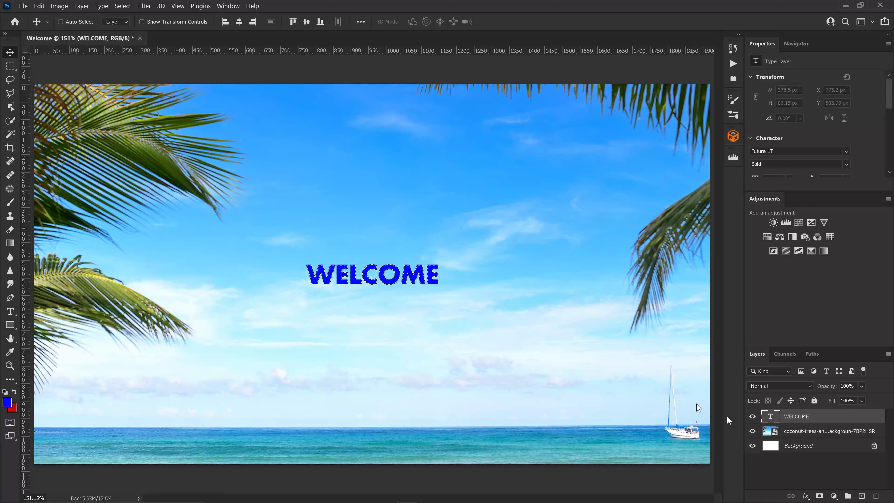
click(819, 495)
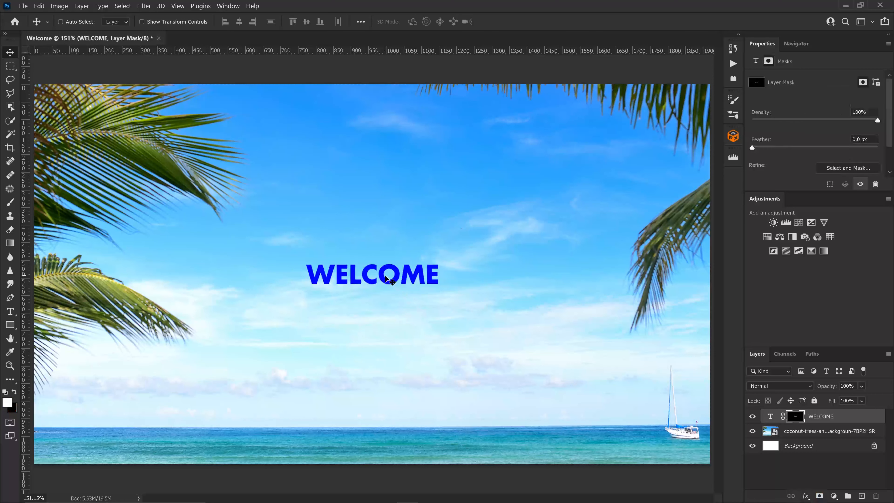
Drag a vertical gradient across the WELCOME layer mask, then undo it.
key(g)
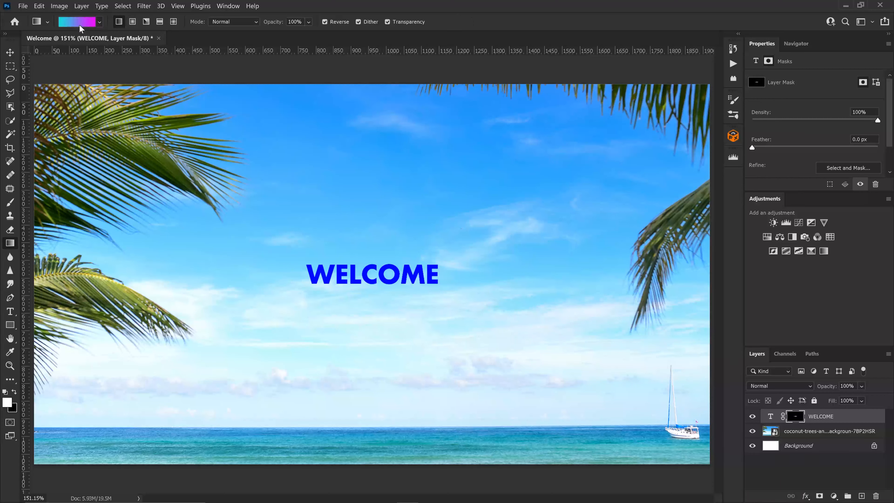
drag(379, 264, 379, 286)
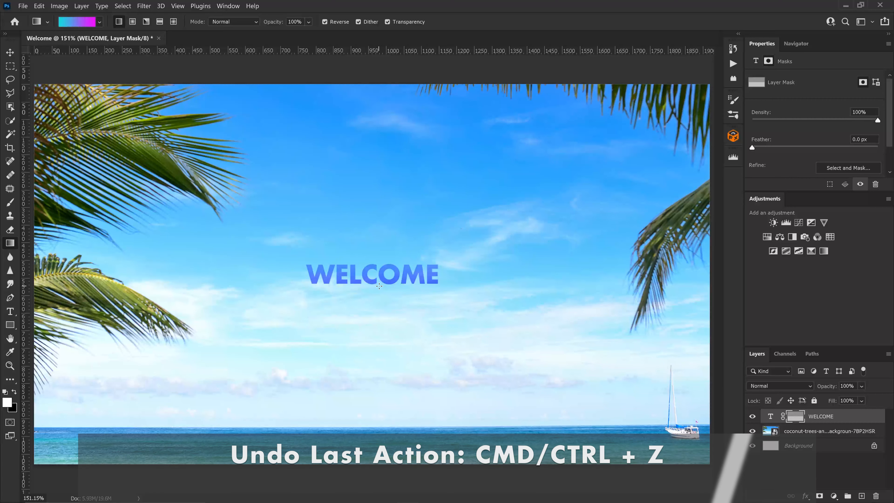
key(ctrl+z)
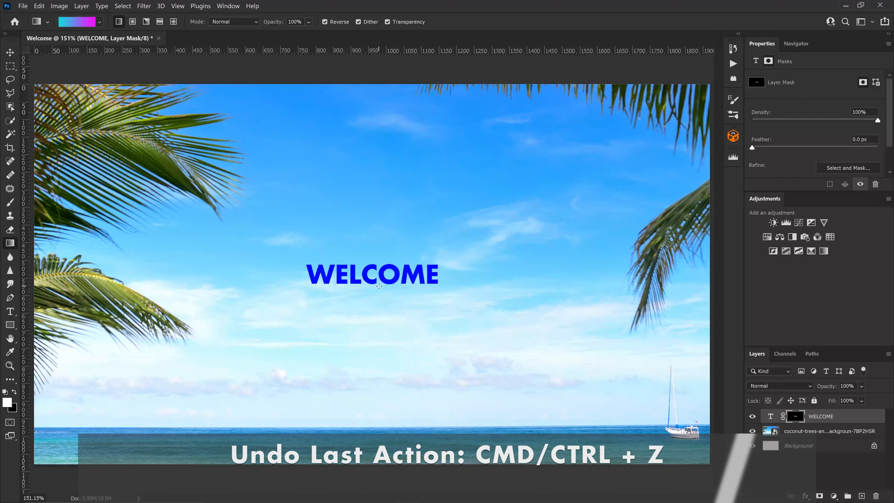
Try to apply a gradient directly to the WELCOME text layer's pixels.
click(770, 417)
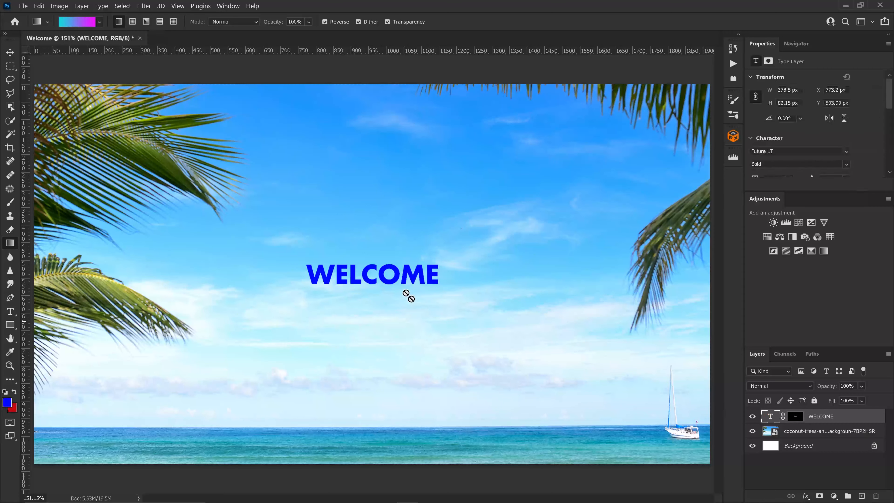
click(376, 264)
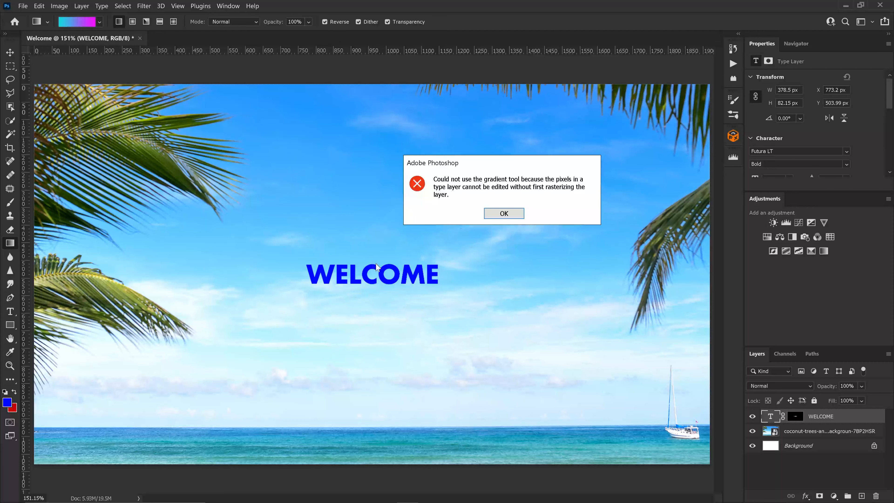
click(501, 215)
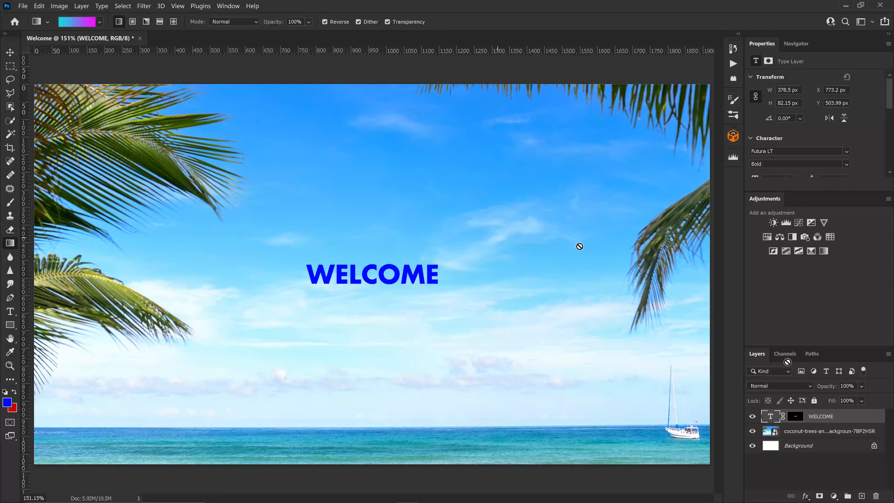
Rasterize the WELCOME type layer and fill it with a vertical cyan-to-magenta gradient.
right_click(838, 417)
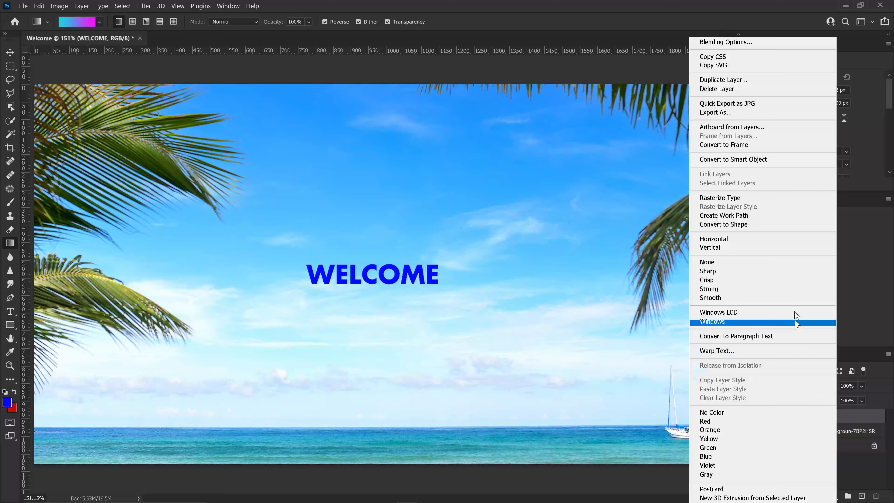
click(745, 201)
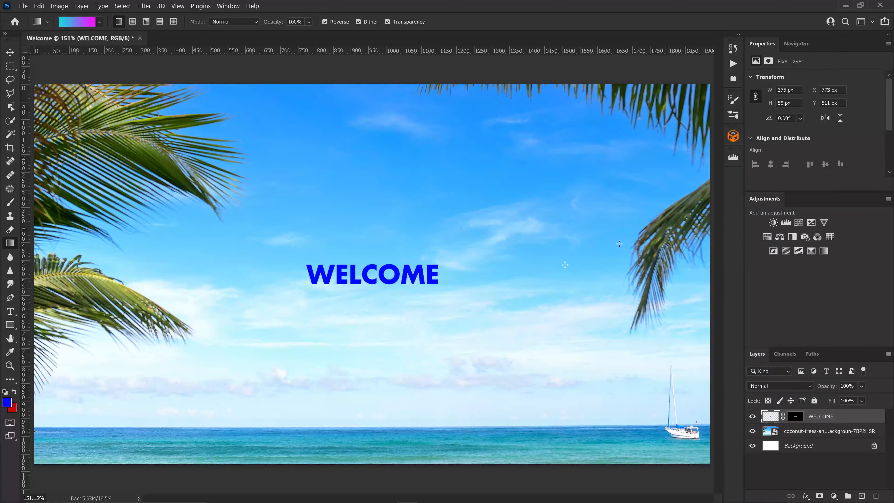
drag(369, 262, 371, 287)
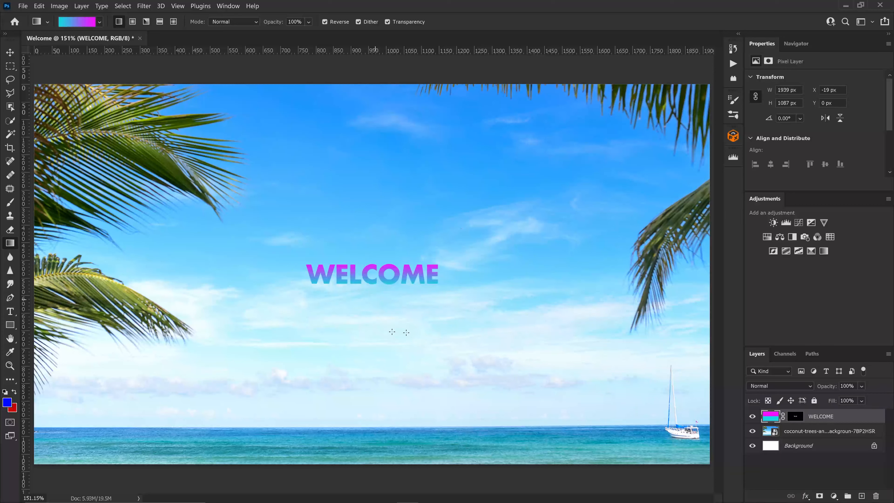
Add two Drop Shadow effects to the WELCOME layer through Layer Style.
double_click(855, 417)
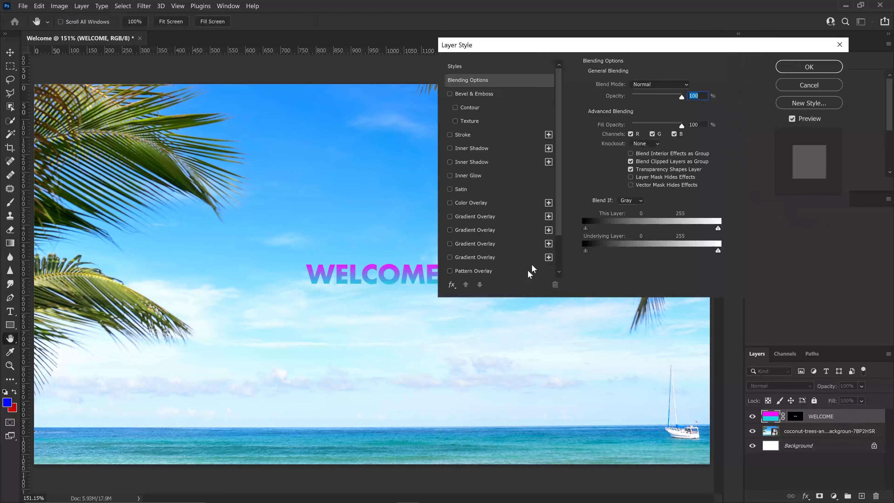
scroll(560, 234, down, 3)
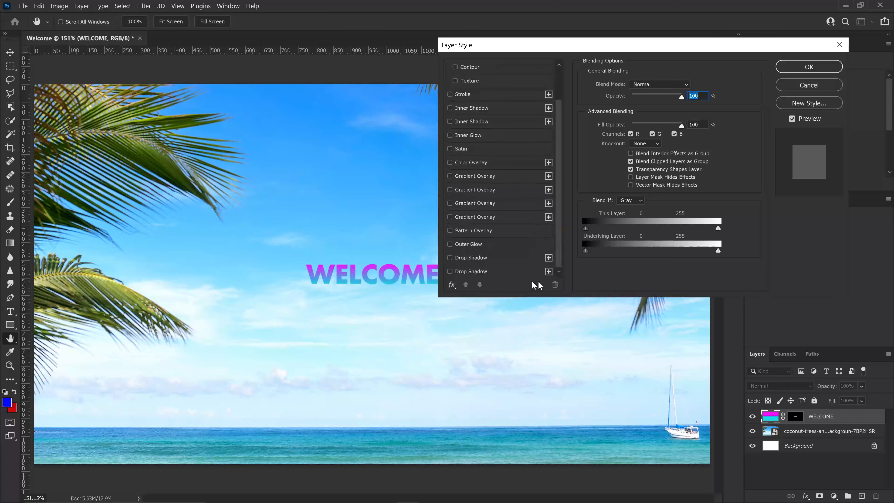
click(451, 257)
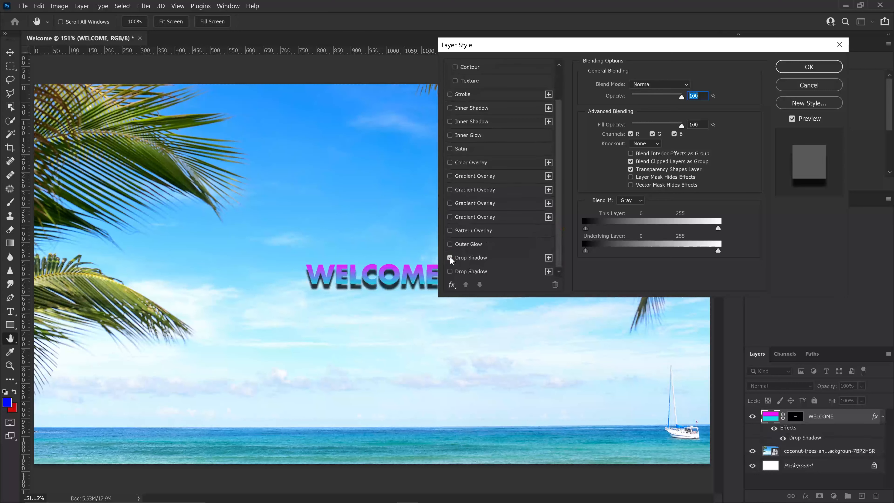
click(484, 259)
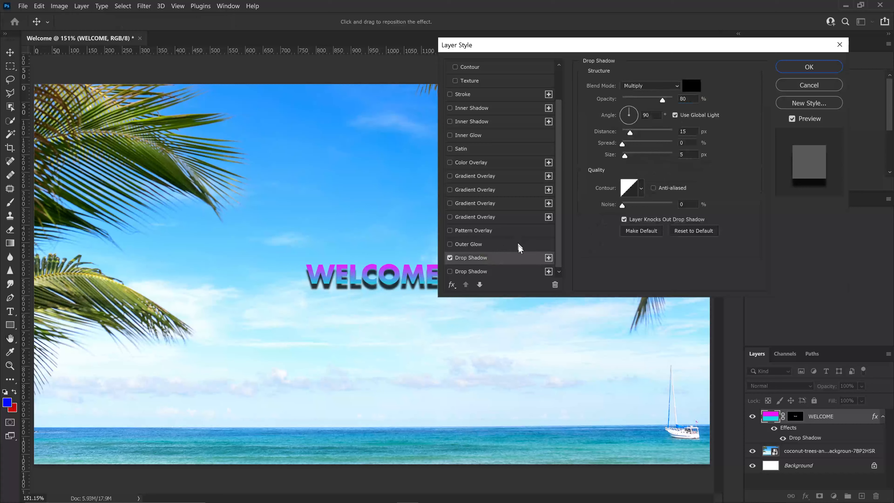
click(451, 271)
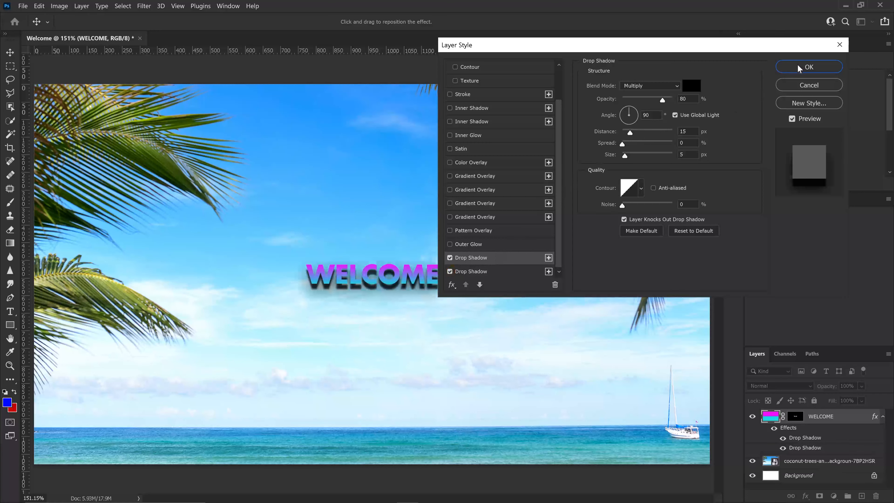
click(809, 67)
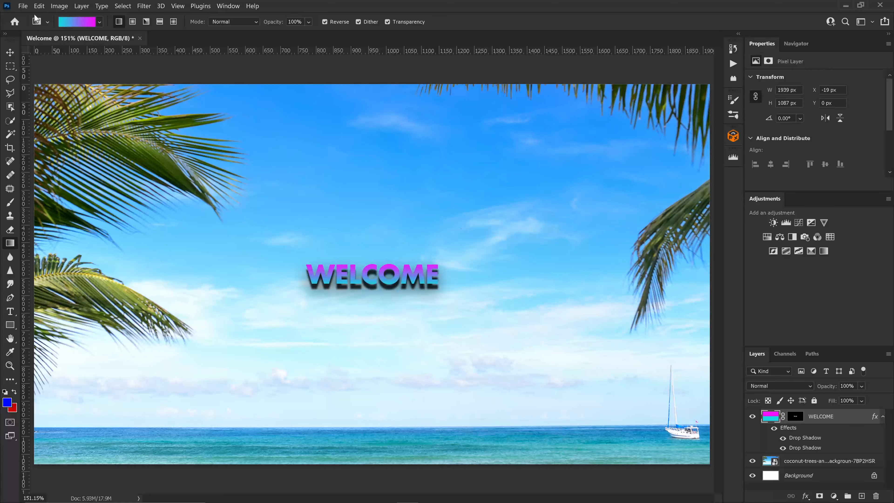
Save the document as a JPEG file named Welcome.
click(24, 7)
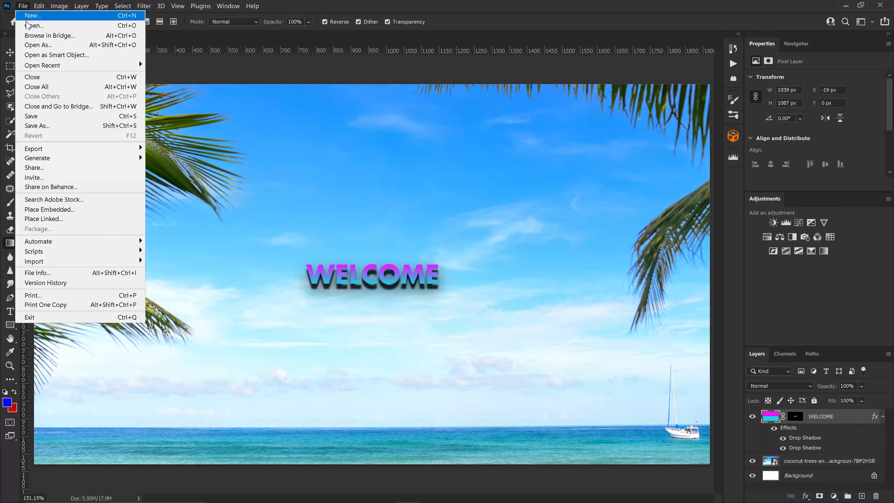
click(53, 126)
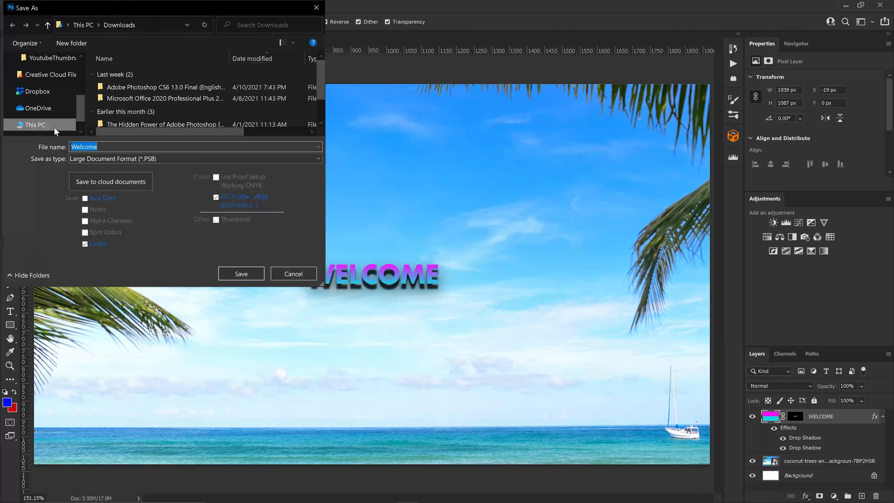
click(168, 159)
click(167, 169)
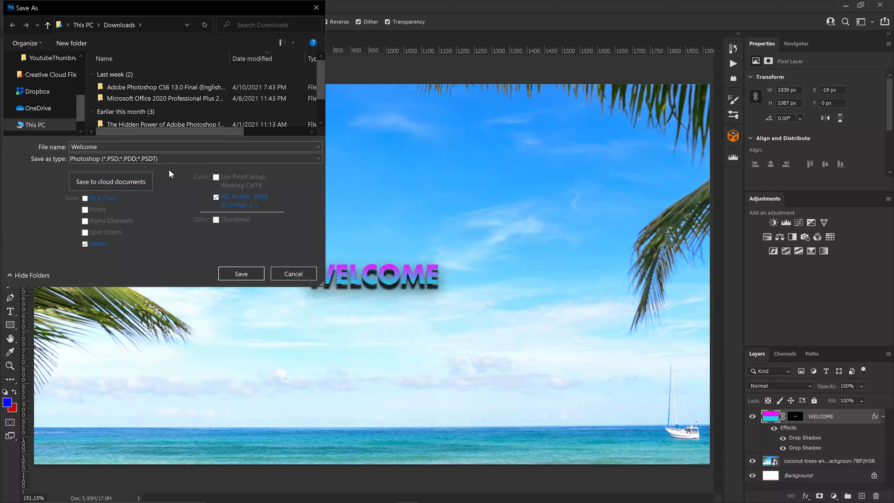
click(165, 159)
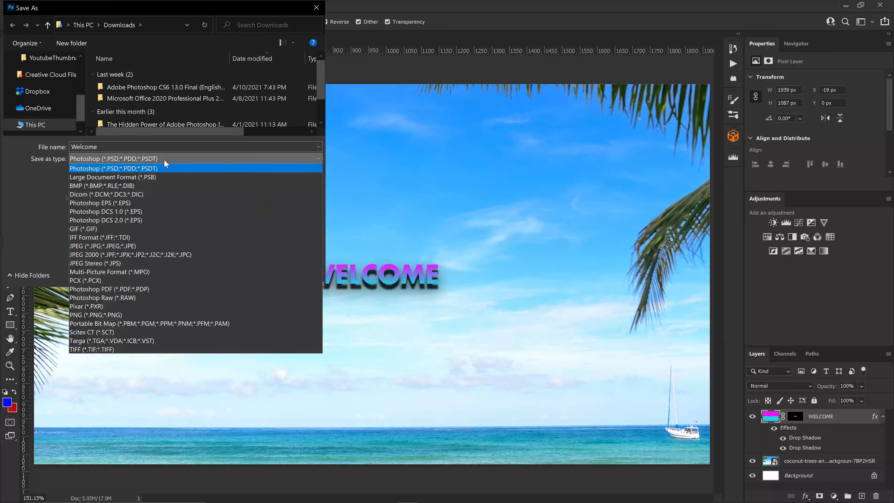
click(162, 245)
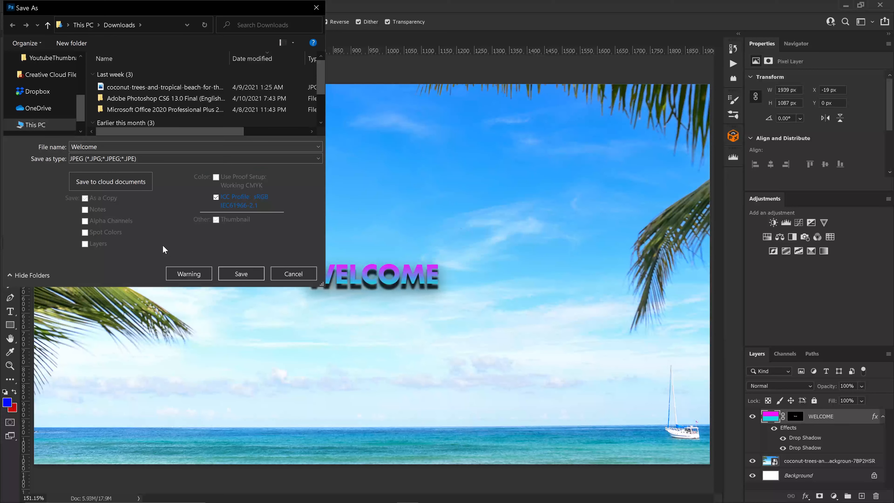
click(241, 274)
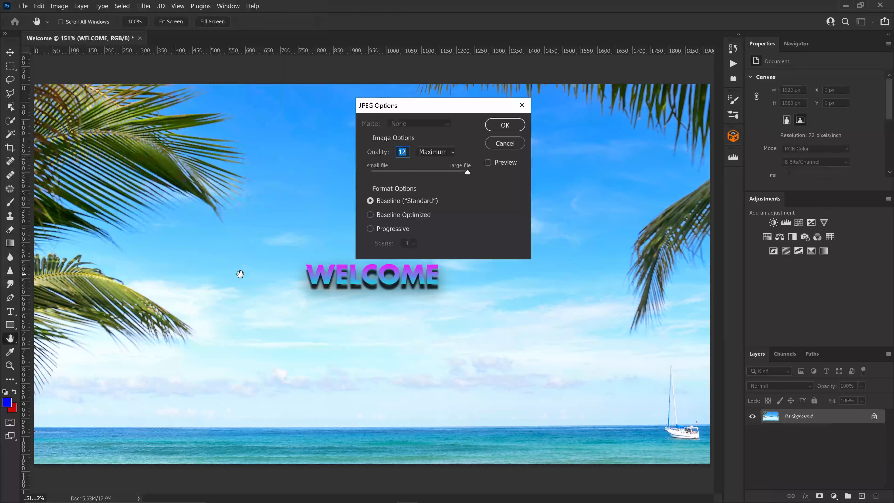